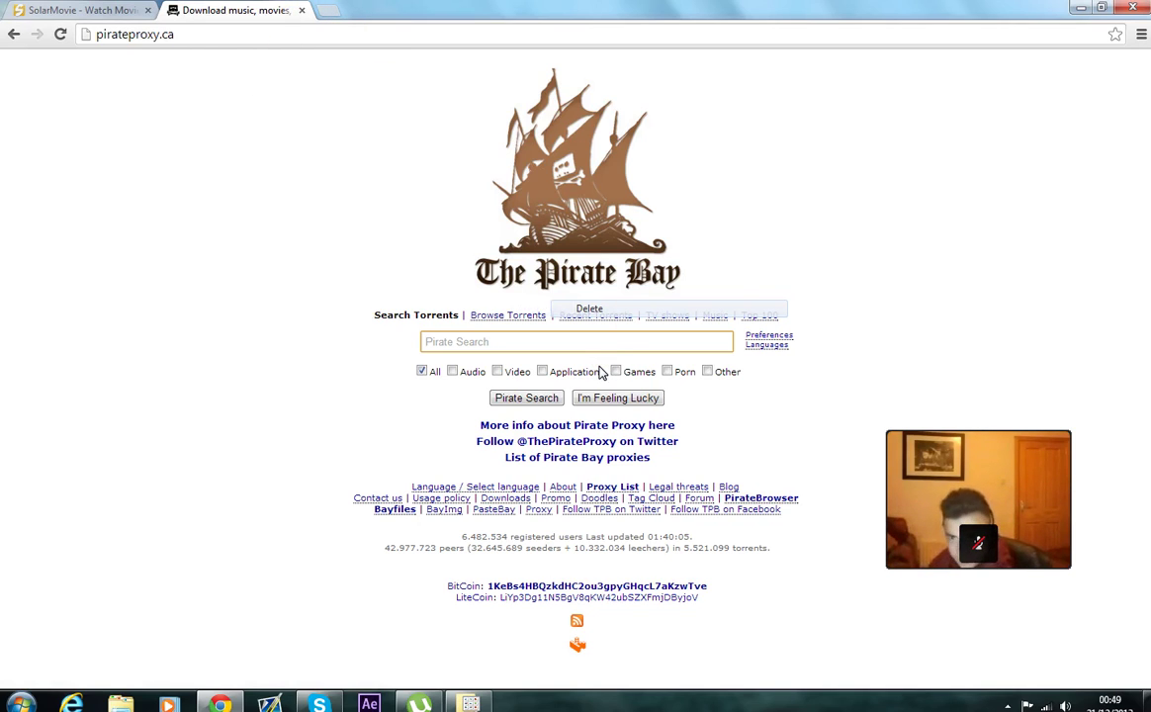
# Return to the SolarMovie tab and look over the Parental Guidance film details
pyautogui.click(43, 8)
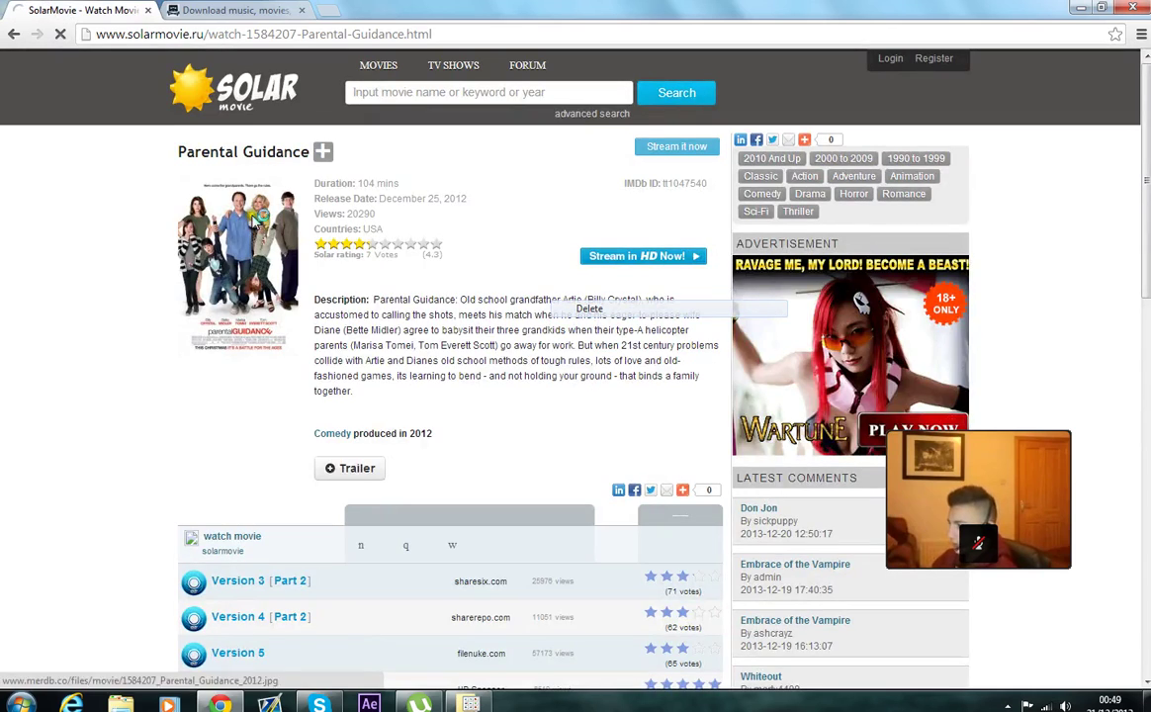
pyautogui.moveTo(278, 154); pyautogui.dragTo(164, 161)
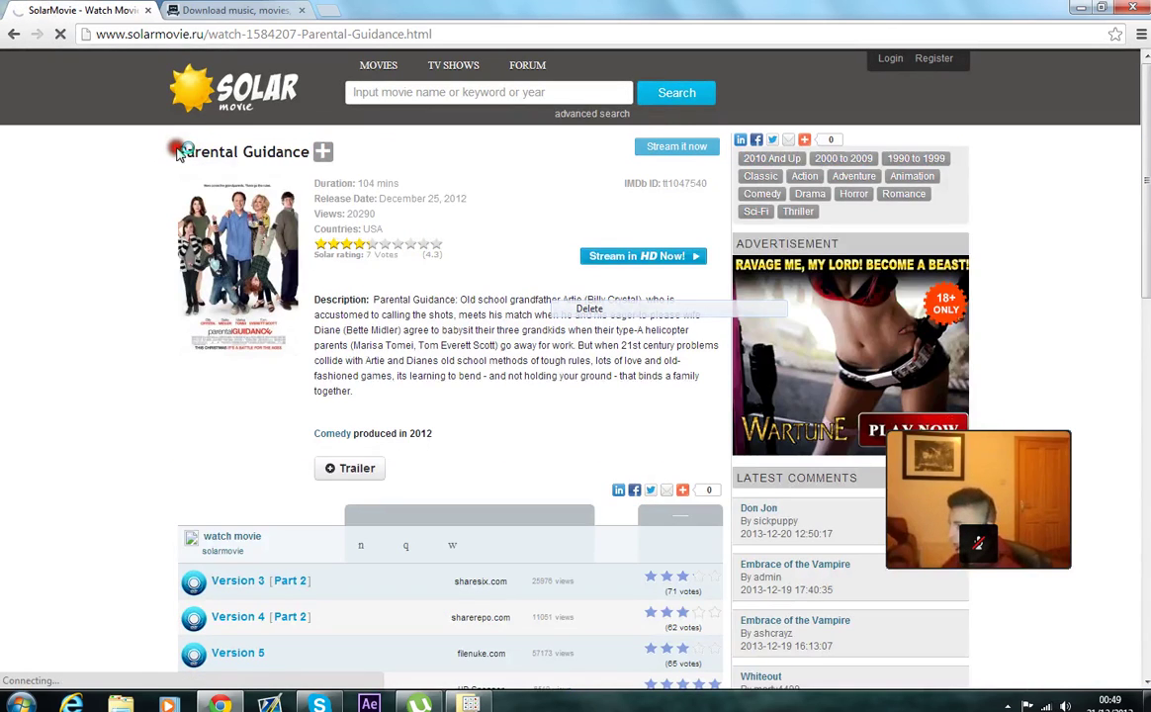
pyautogui.click(153, 146)
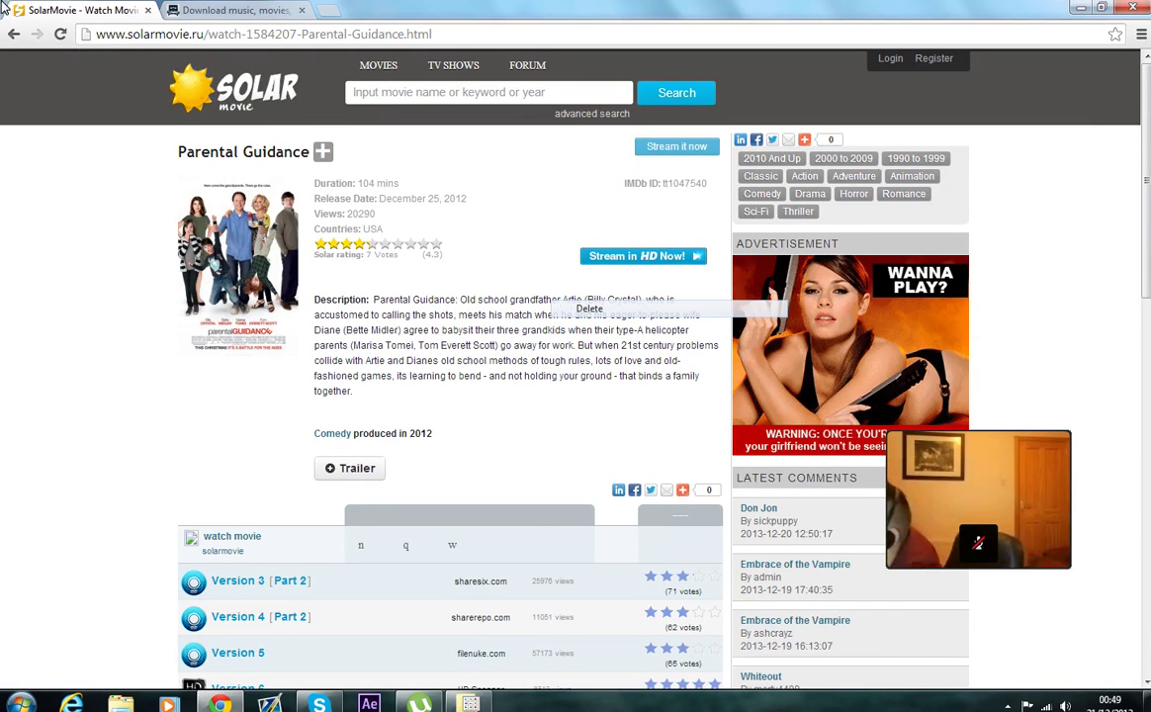
# Copy the film title 'Parental Guidance' from the SolarMovie page
pyautogui.click(243, 9)
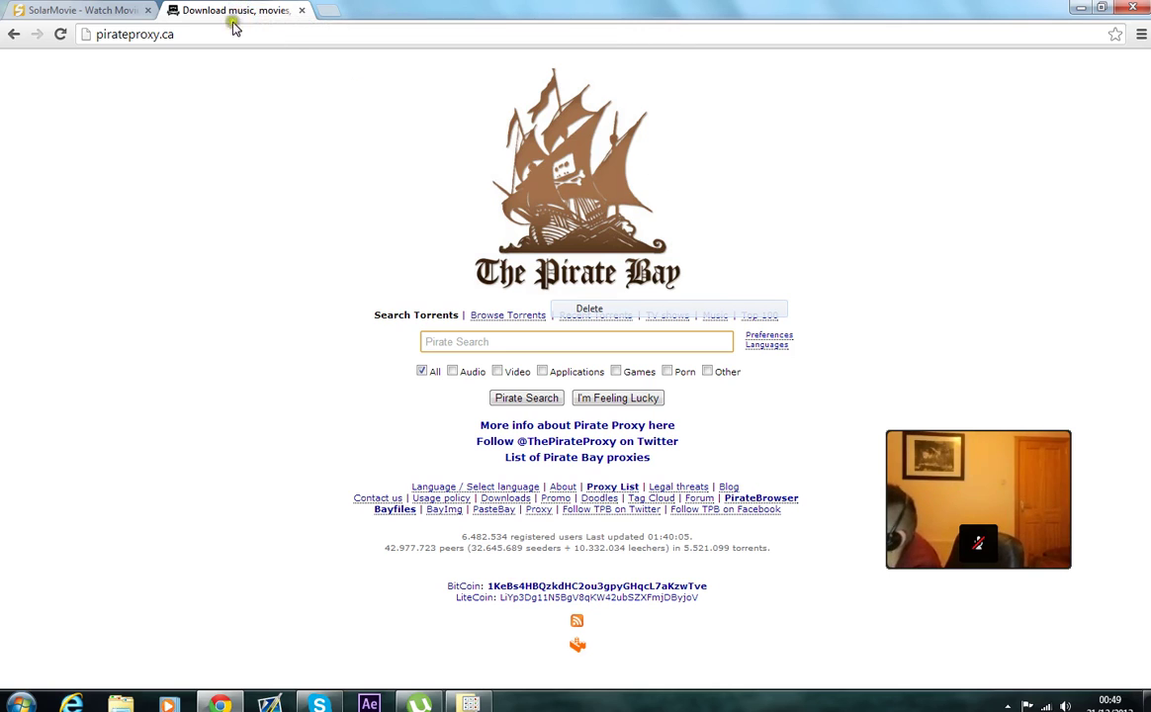
pyautogui.click(79, 10)
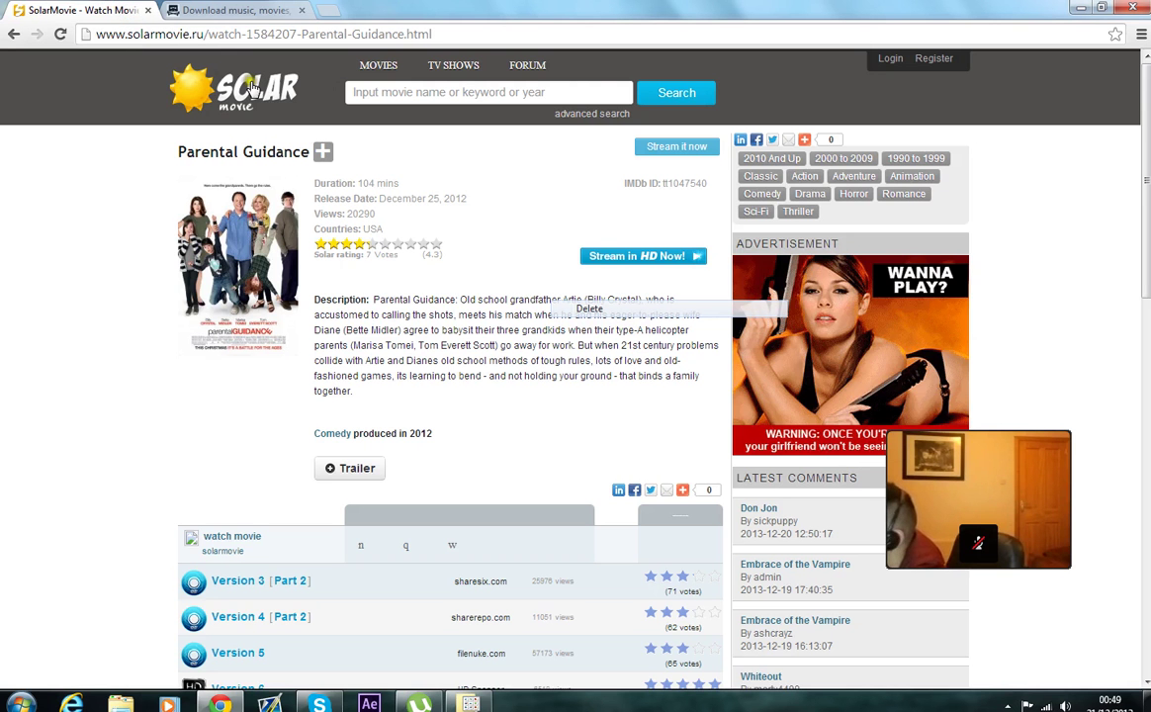
pyautogui.moveTo(173, 154); pyautogui.dragTo(307, 156)
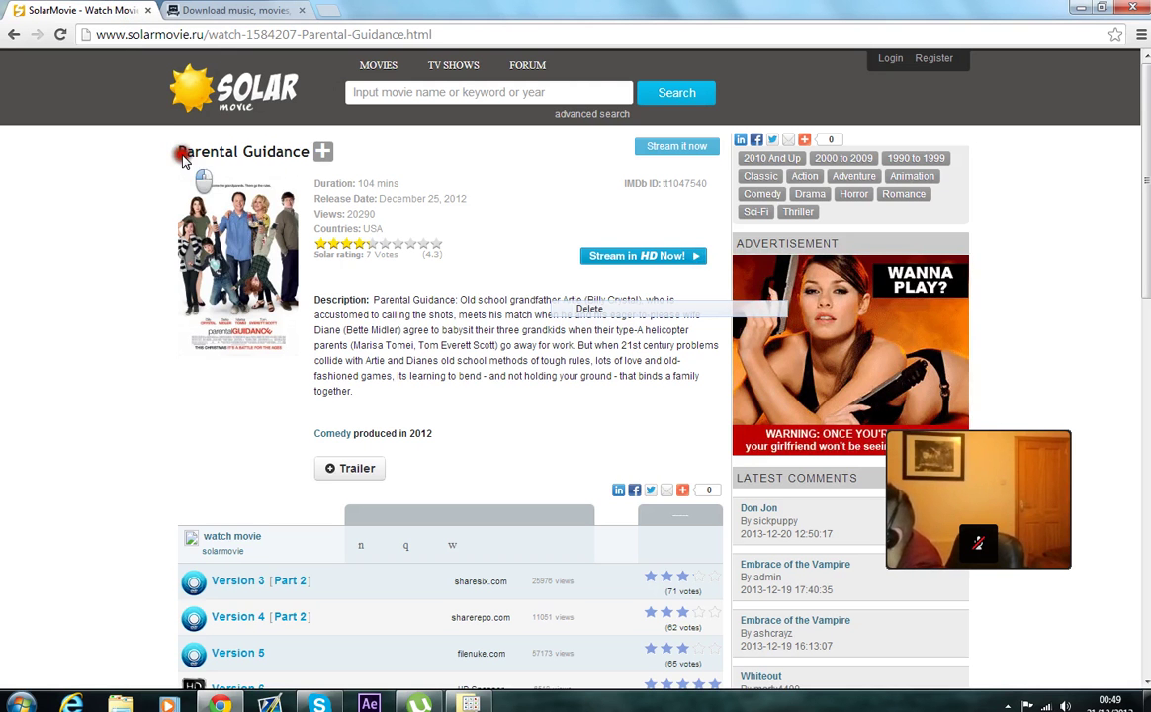
pyautogui.rightClick(309, 159)
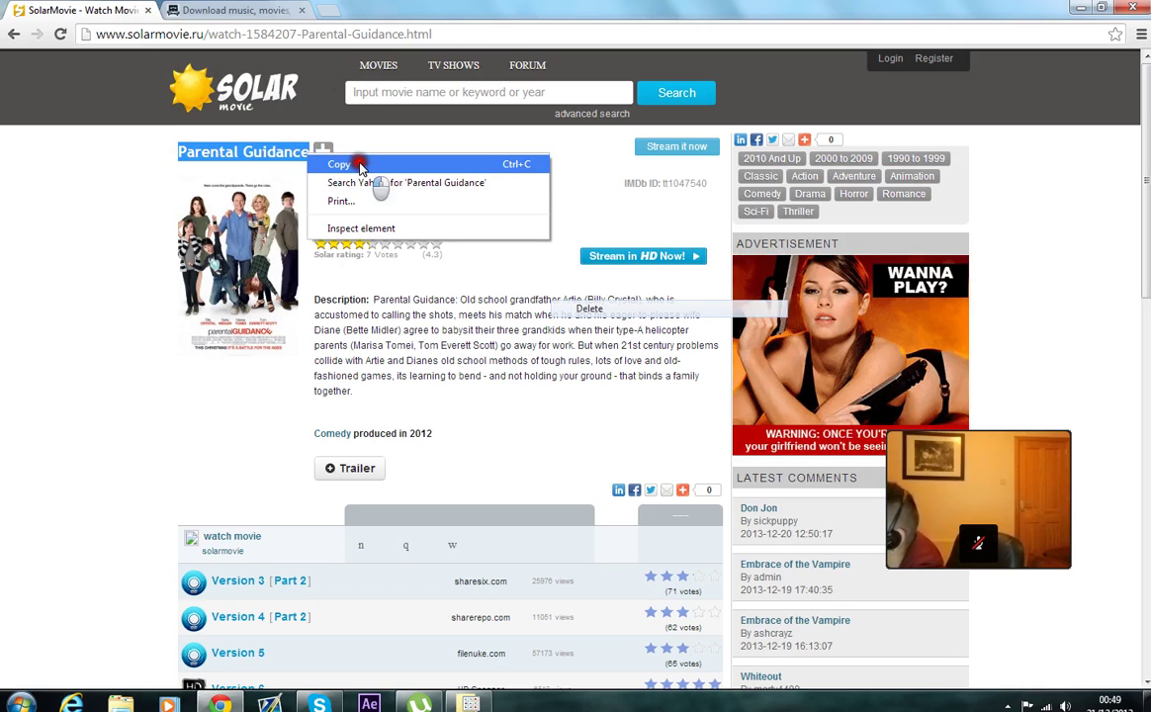
pyautogui.click(357, 163)
# Search The Pirate Bay for 'Parental Guidance' limited to Audio and Video
pyautogui.click(233, 10)
pyautogui.rightClick(555, 336)
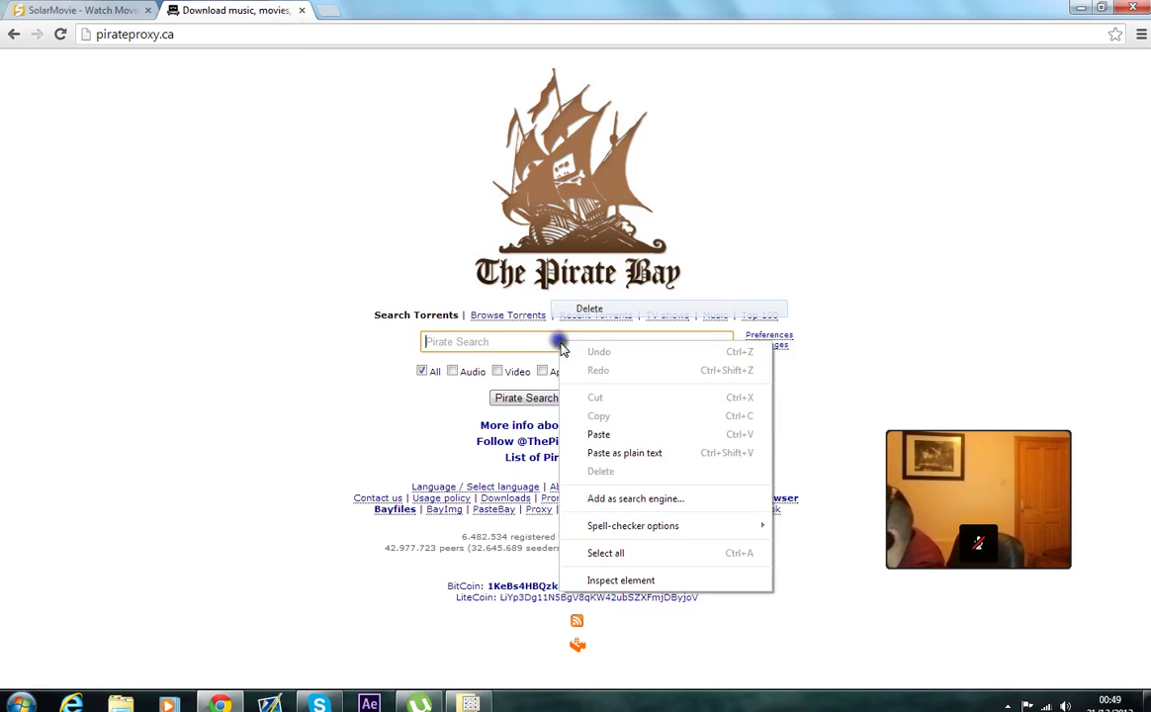
pyautogui.click(593, 432)
pyautogui.click(454, 371)
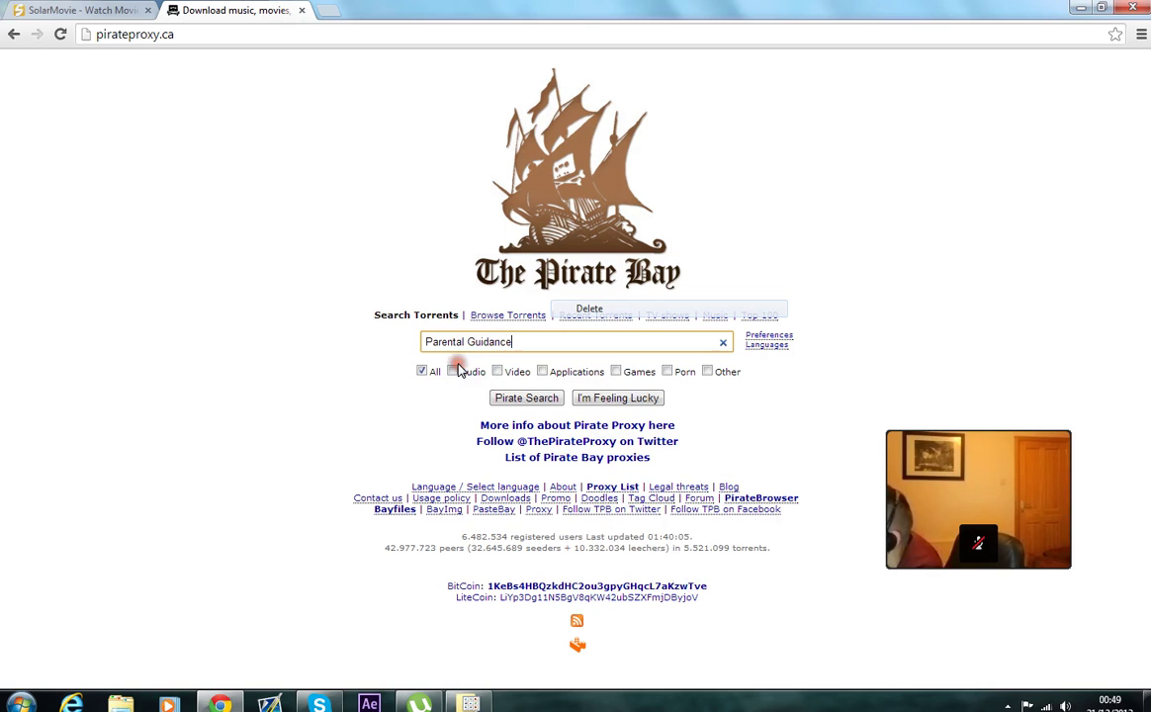
pyautogui.click(513, 398)
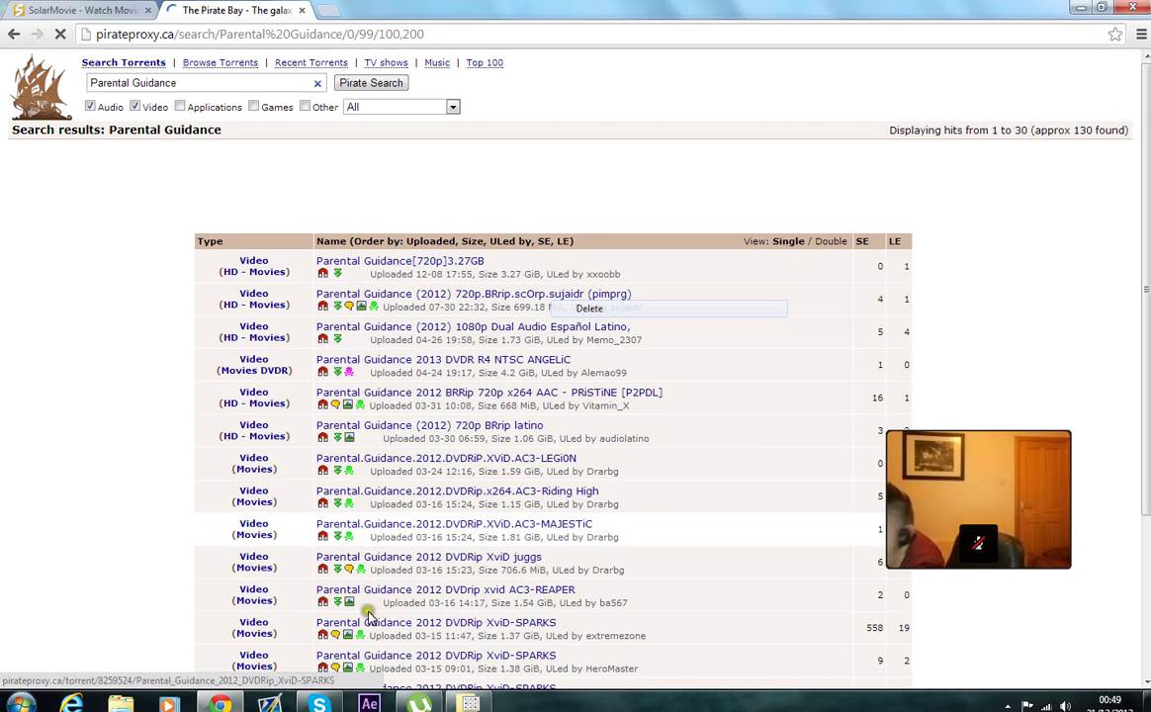
pyautogui.click(423, 703)
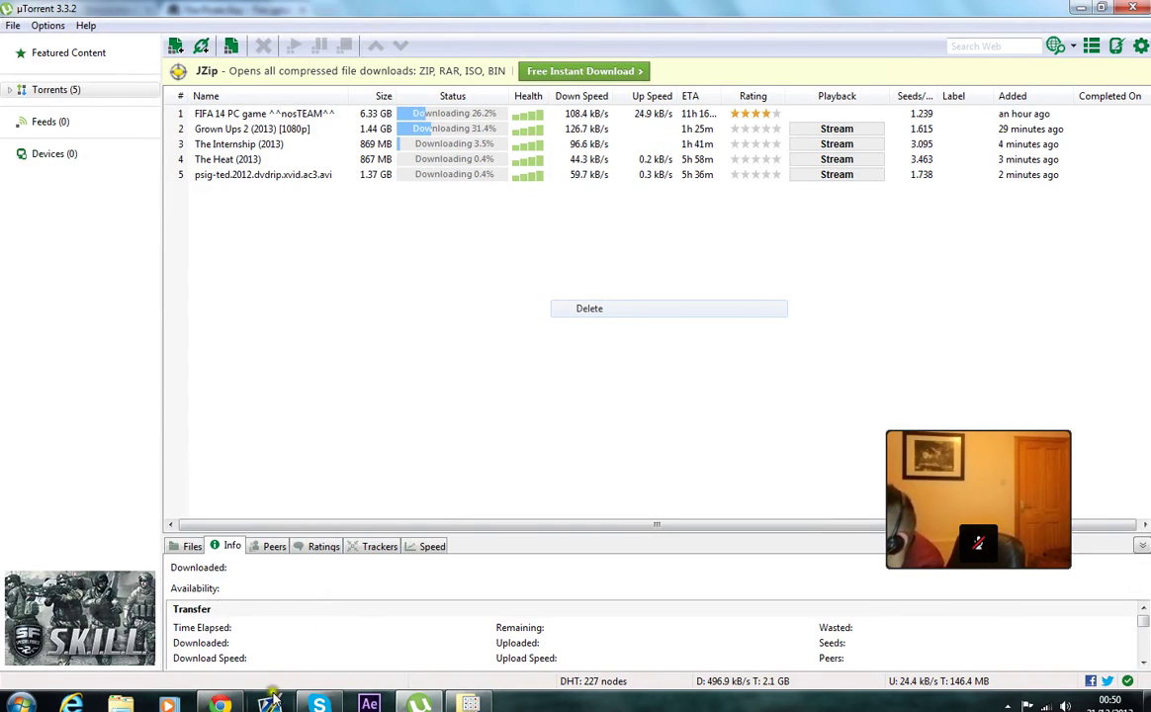
pyautogui.moveTo(419, 703)
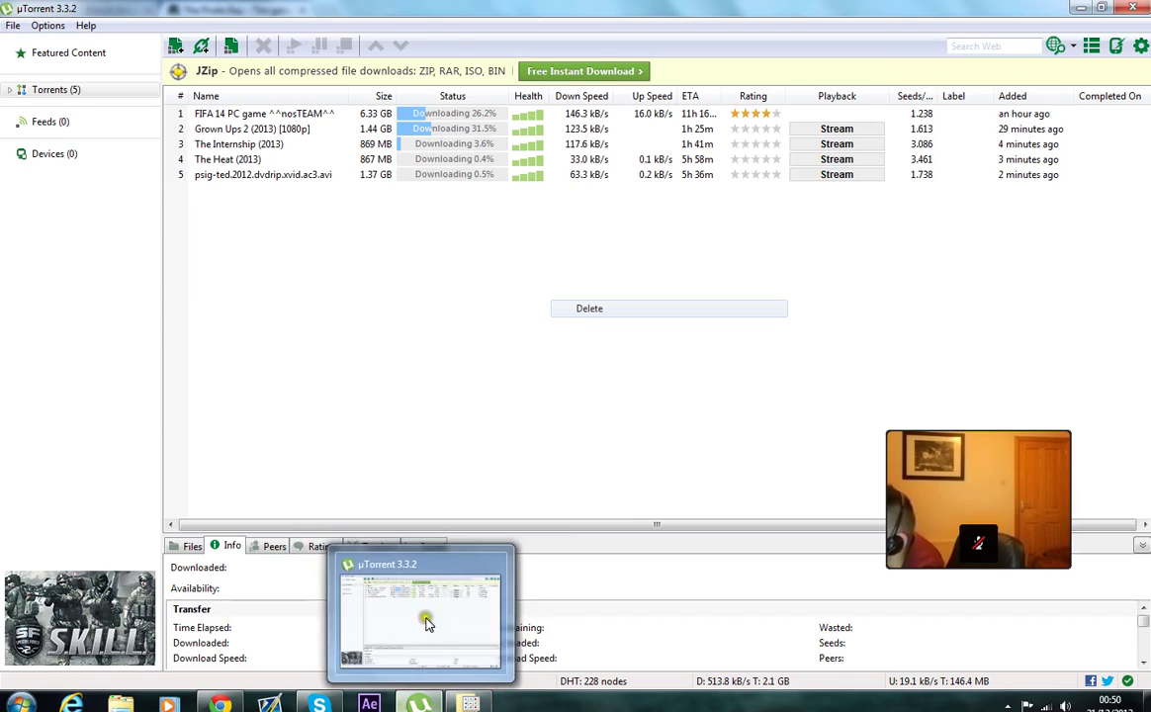
pyautogui.click(470, 703)
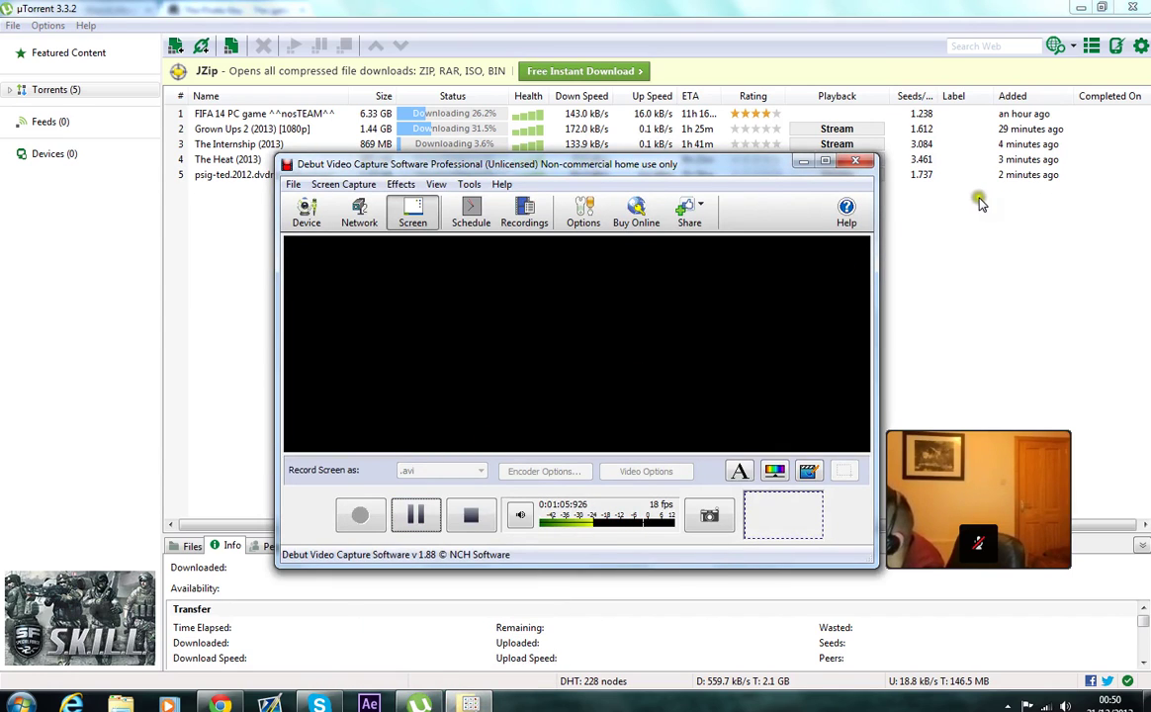
pyautogui.click(915, 239)
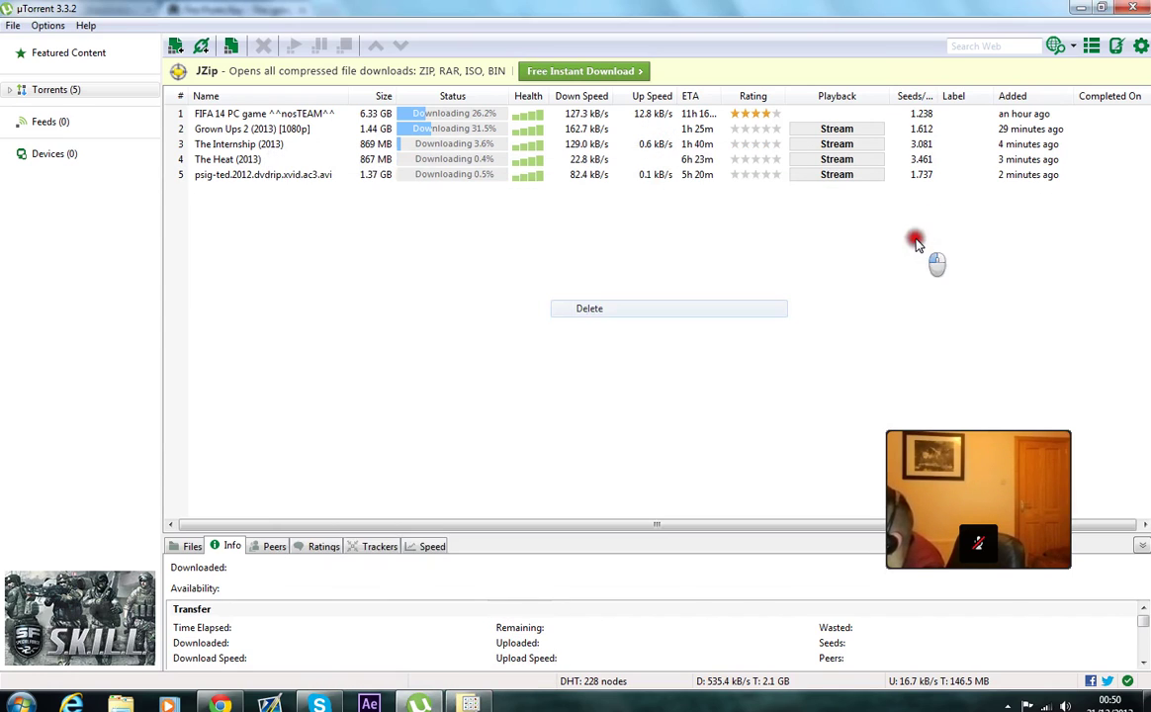
pyautogui.click(1080, 8)
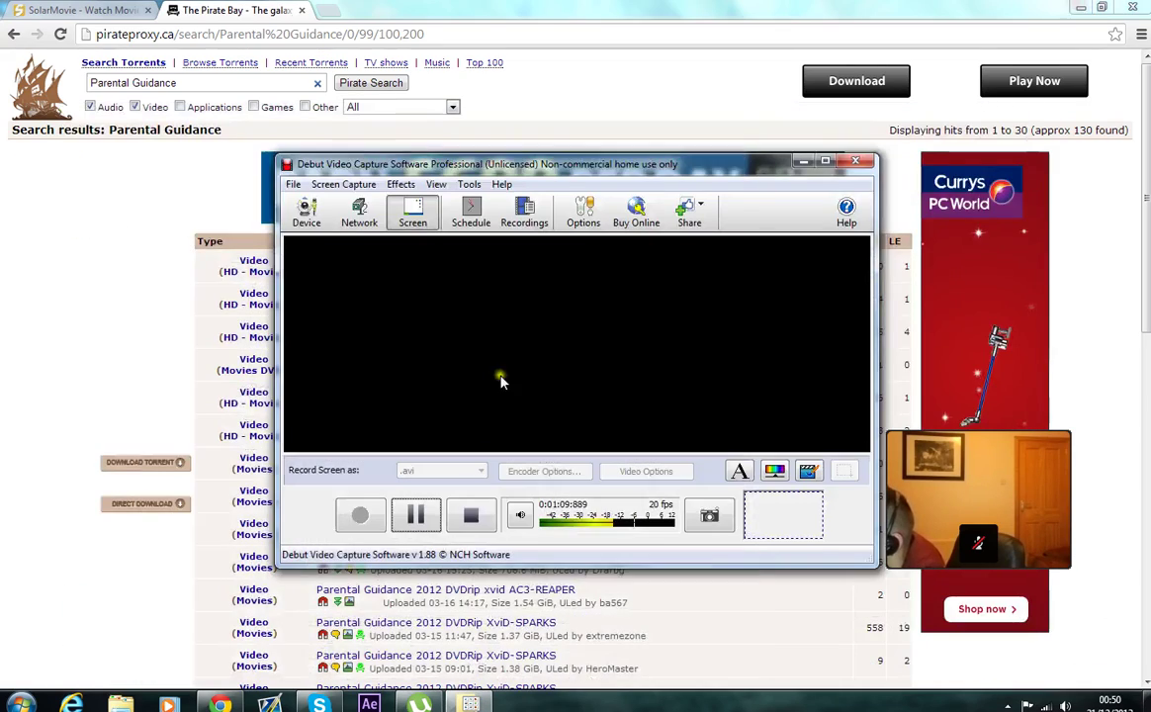
# Sort results by seeders and open the Parental Guidance 2012 DVDRip XviD-SPARKS torrent
pyautogui.click(146, 203)
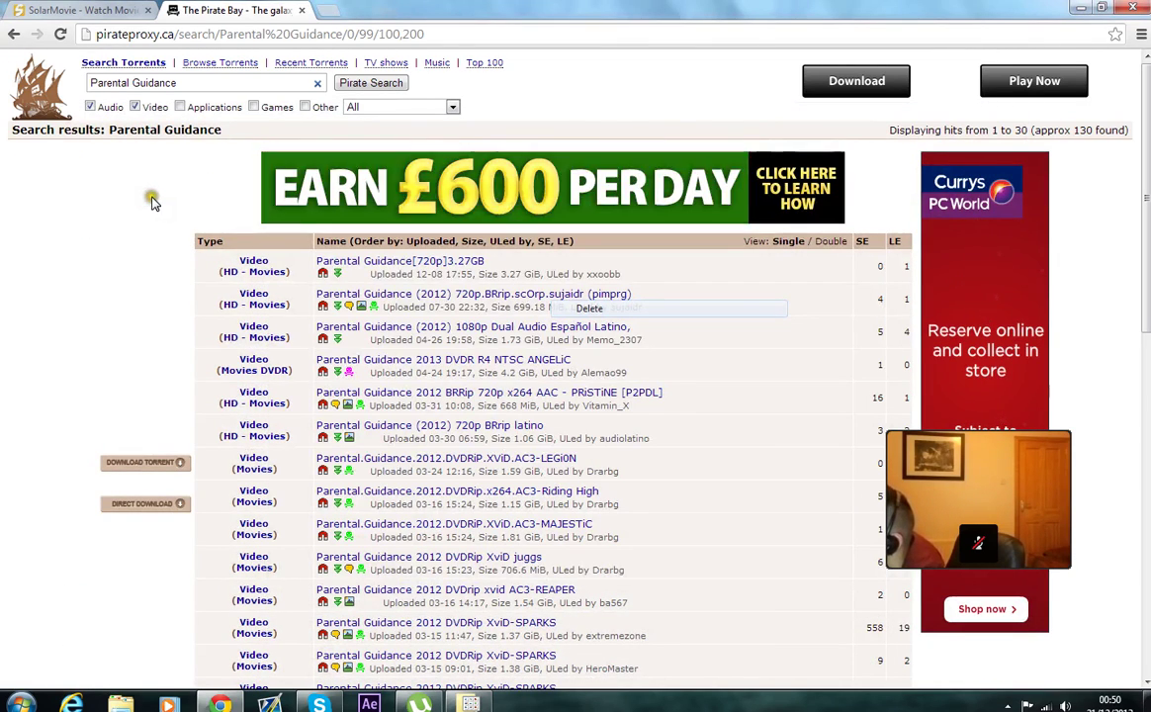
pyautogui.click(861, 244)
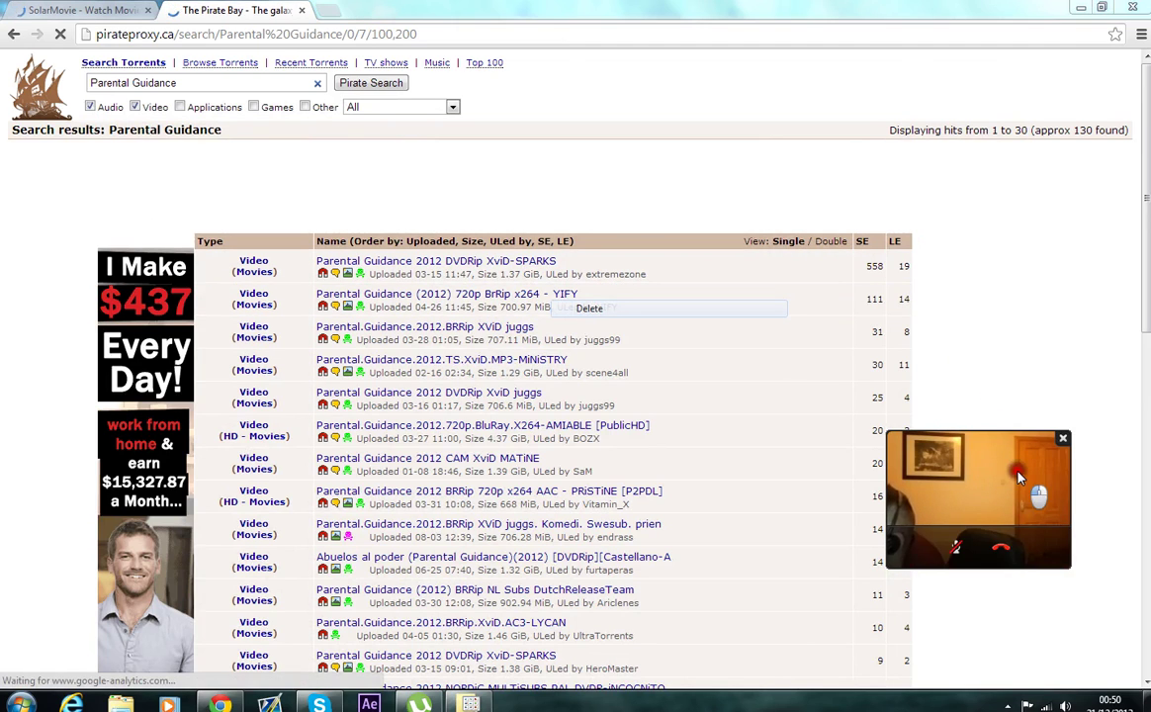
pyautogui.moveTo(1022, 479)
pyautogui.mouseDown()
pyautogui.moveTo(1075, 444)
pyautogui.moveTo(1075, 430)
pyautogui.mouseUp()
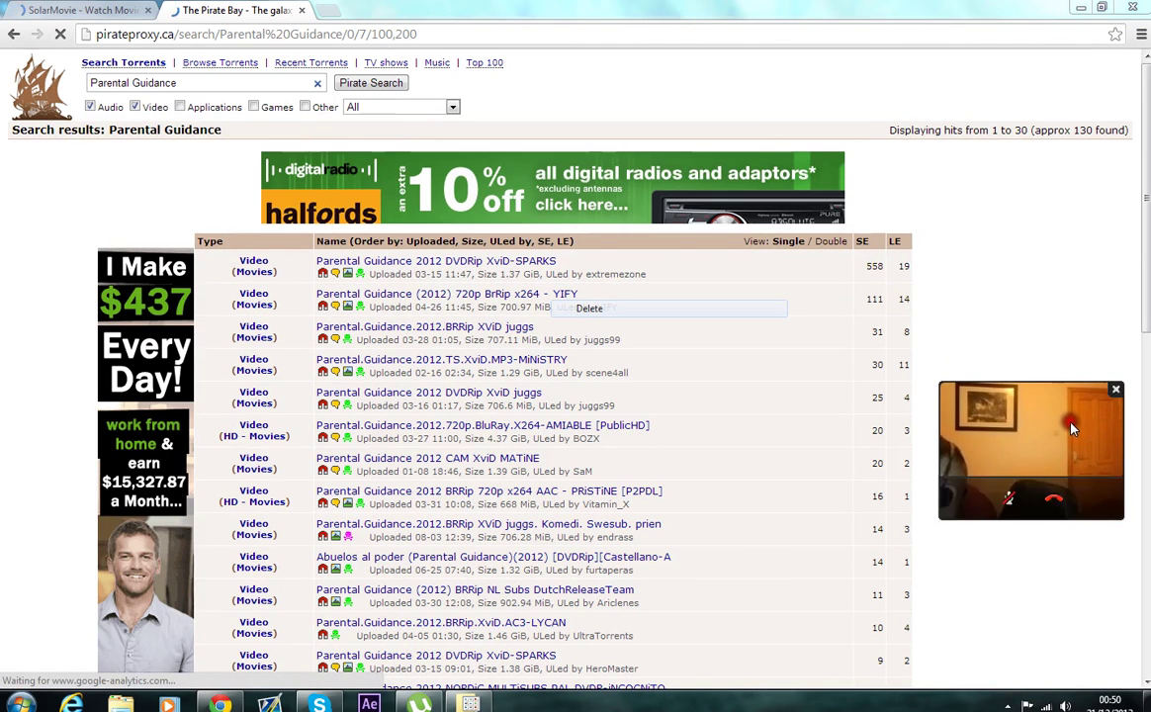
pyautogui.click(479, 262)
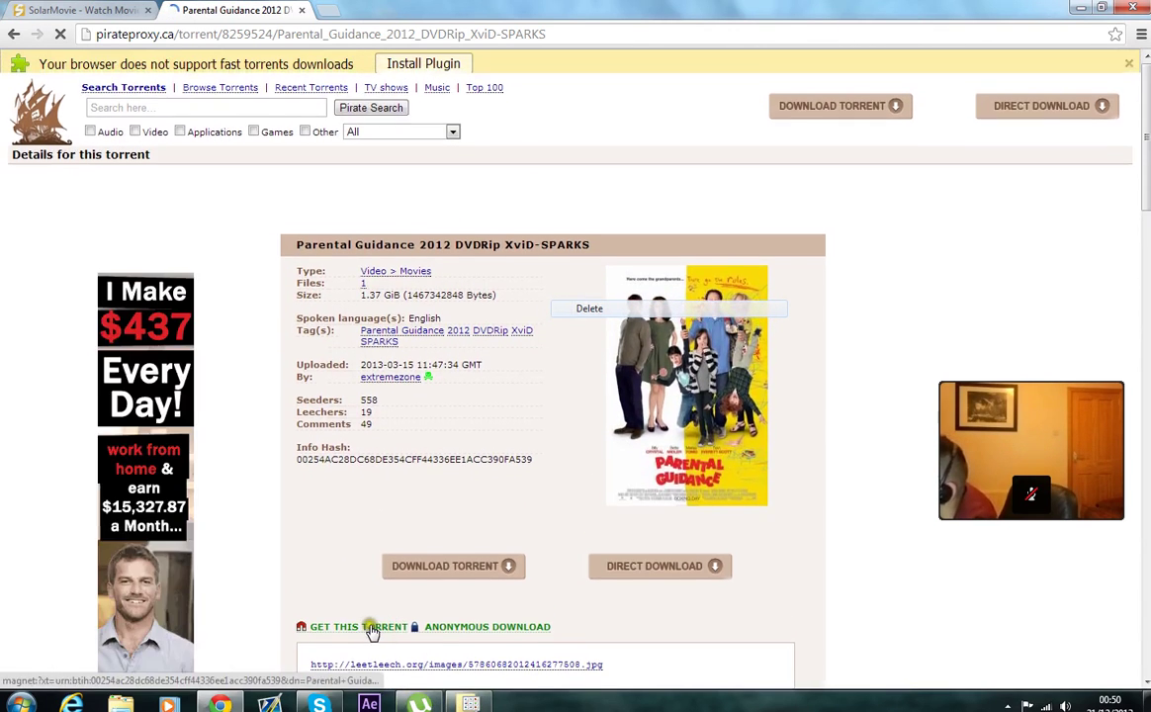
# Send the XviD-SPARKS magnet link to uTorrent and confirm adding it
pyautogui.click(364, 630)
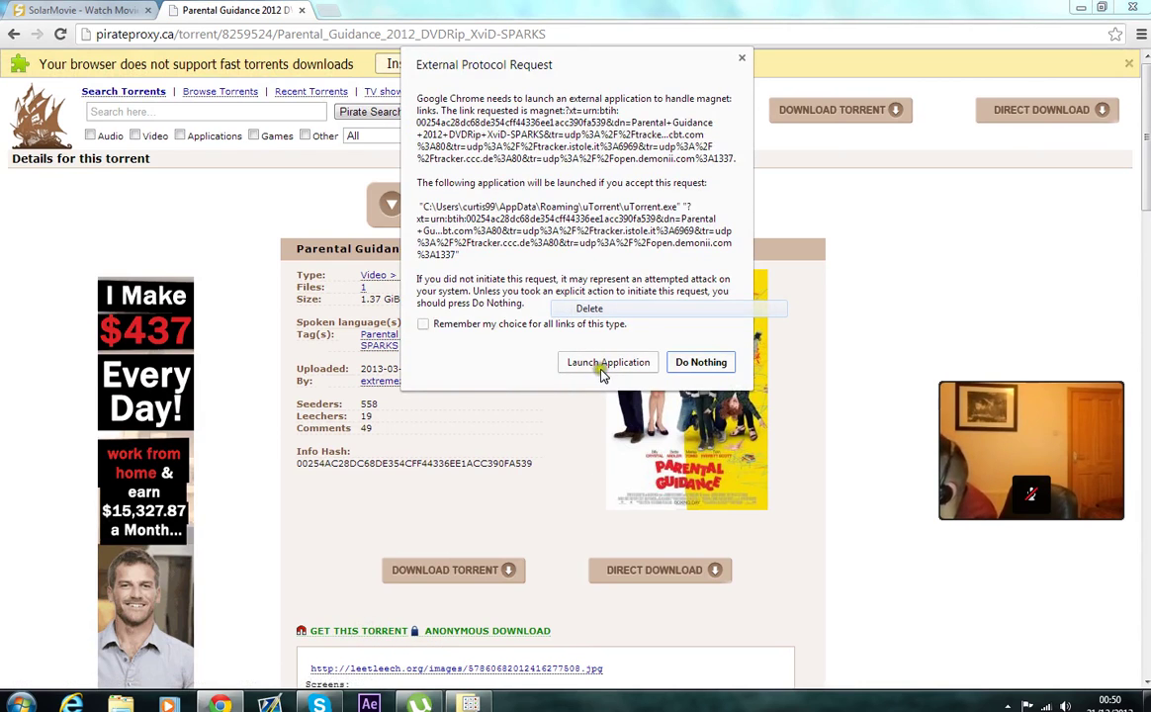
pyautogui.click(601, 363)
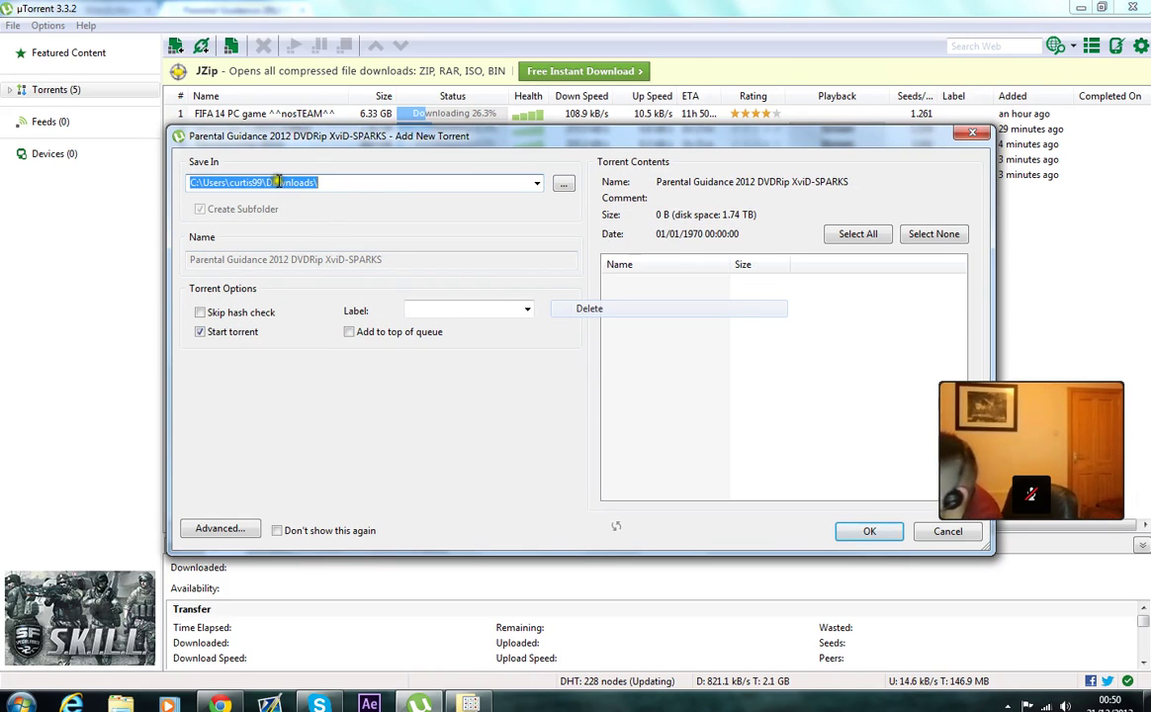
pyautogui.click(869, 533)
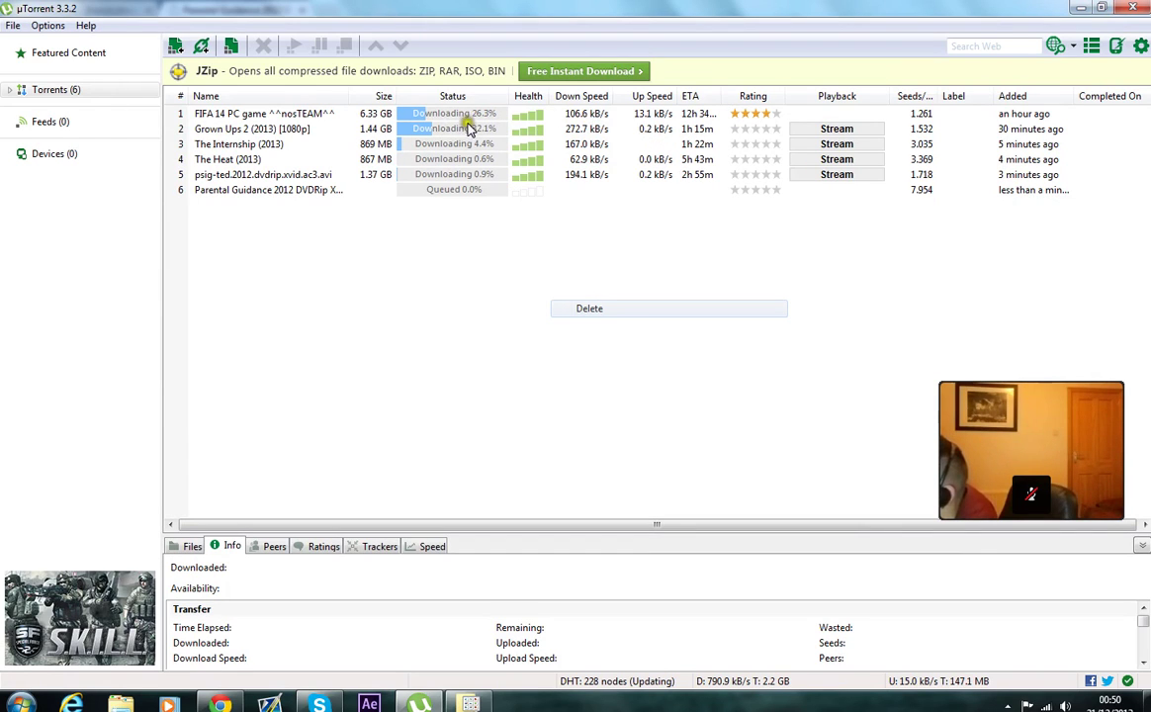
# In Explorer, look inside Downloads' The Internship (2013) folder, then return to Downloads
pyautogui.click(122, 705)
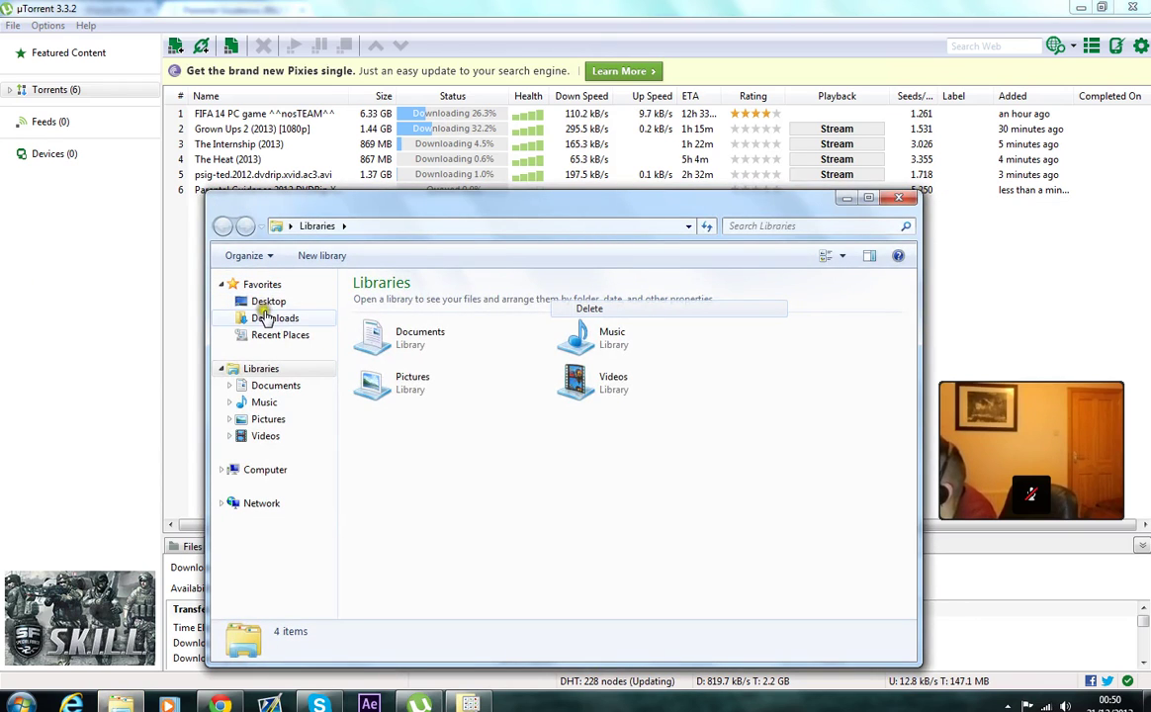
pyautogui.click(267, 316)
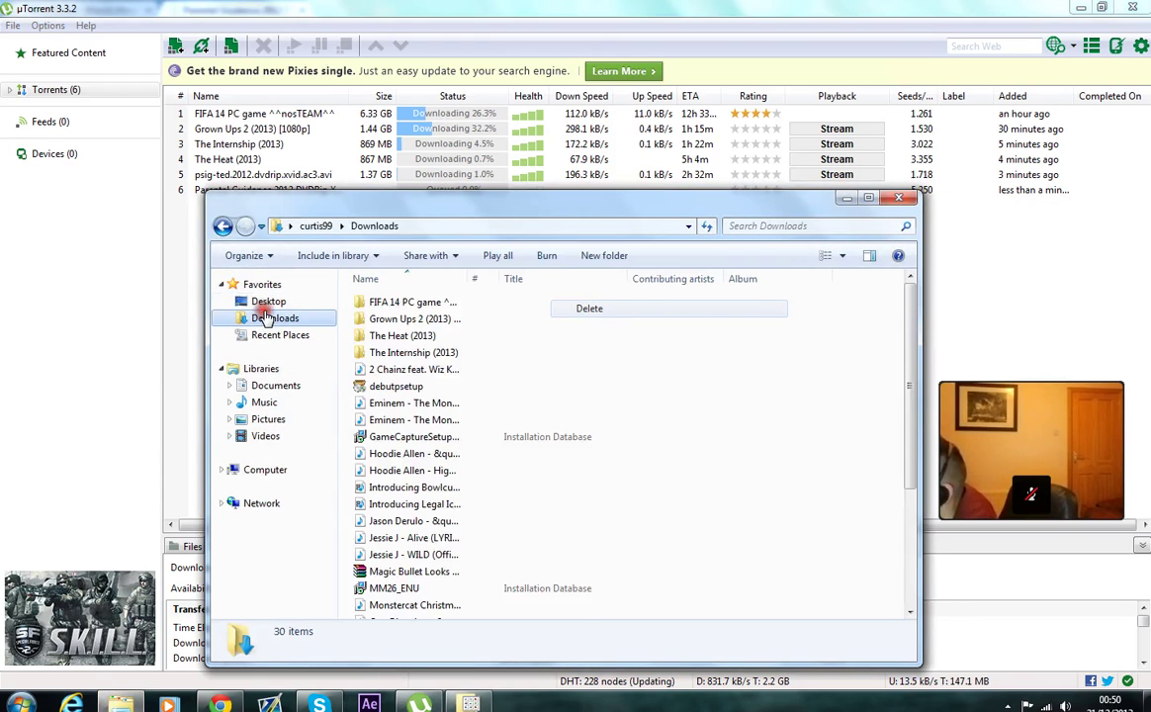
pyautogui.doubleClick(473, 355)
pyautogui.moveTo(401, 371); pyautogui.dragTo(432, 380)
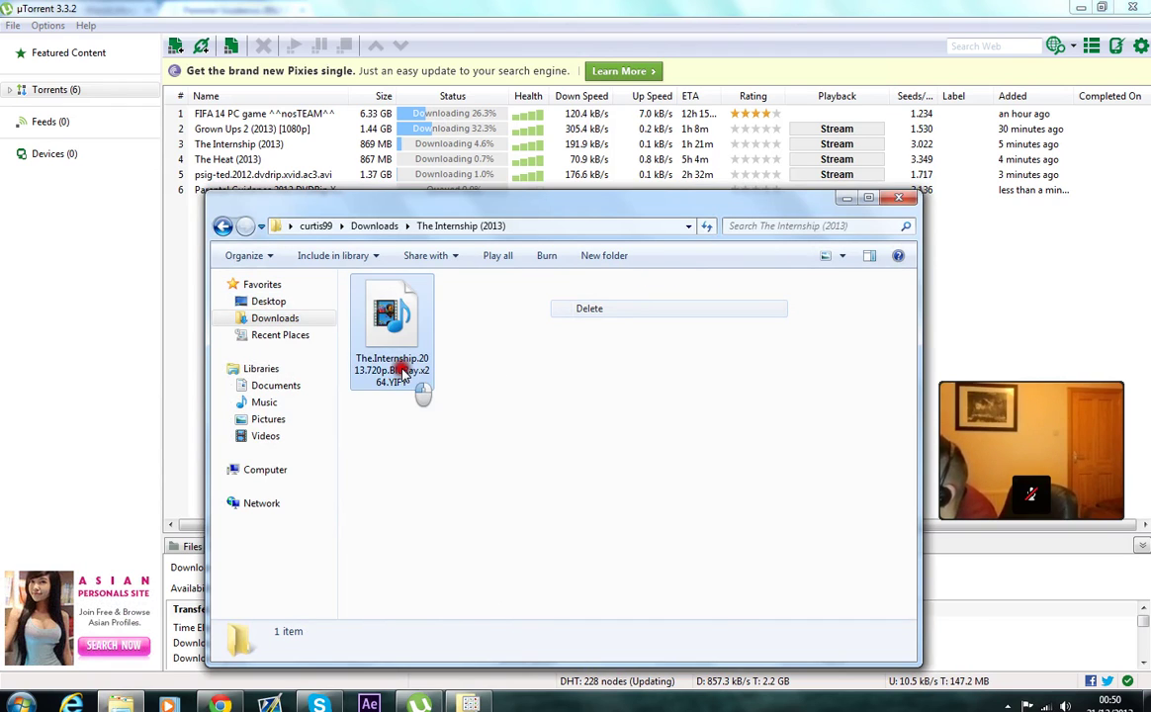
pyautogui.click(450, 376)
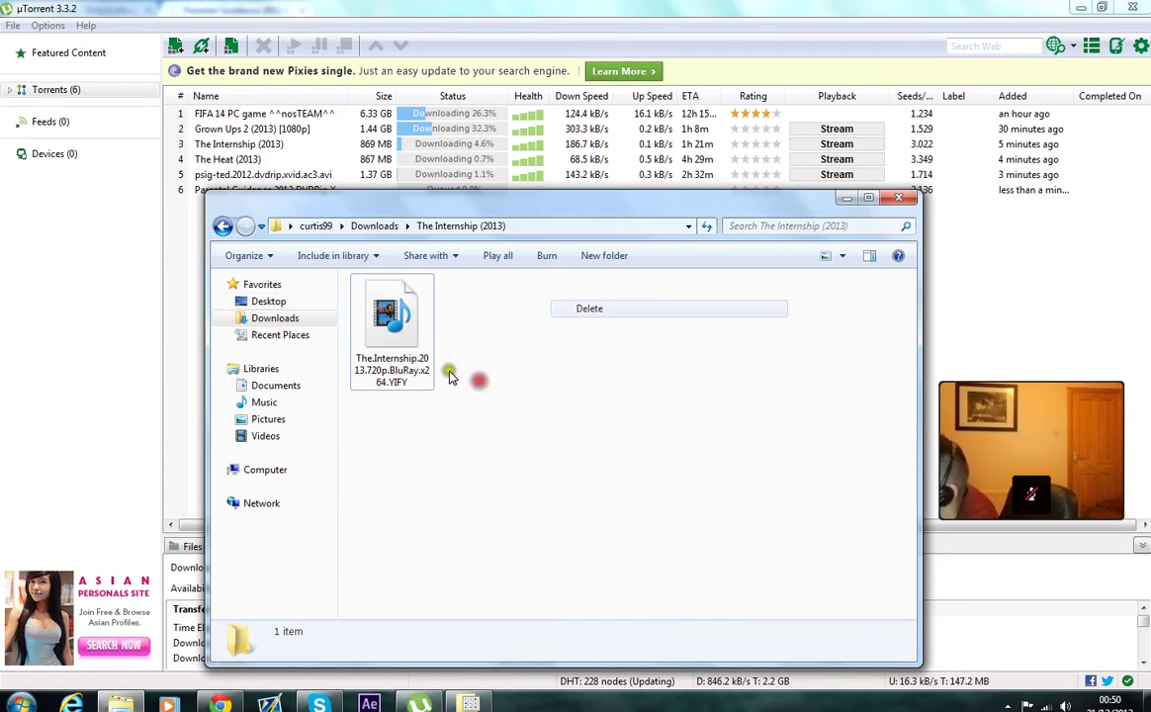
pyautogui.click(221, 227)
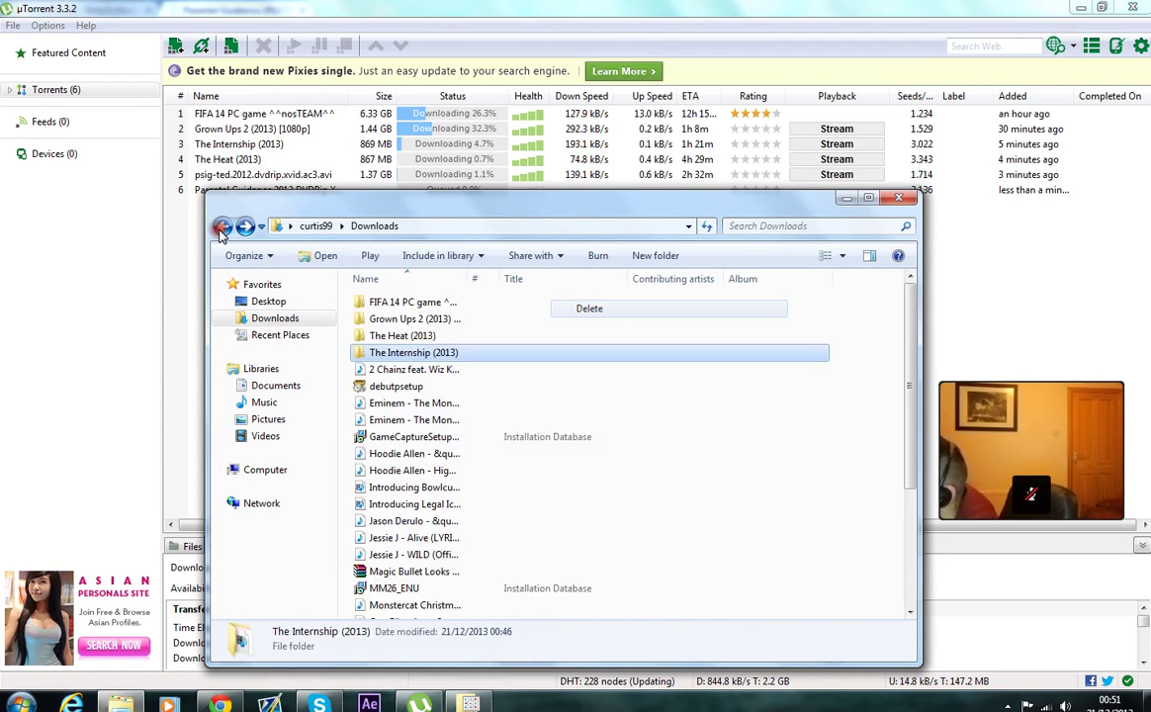
# Open the Videos library's movies folder and select the Green Street 3 video
pyautogui.click(253, 439)
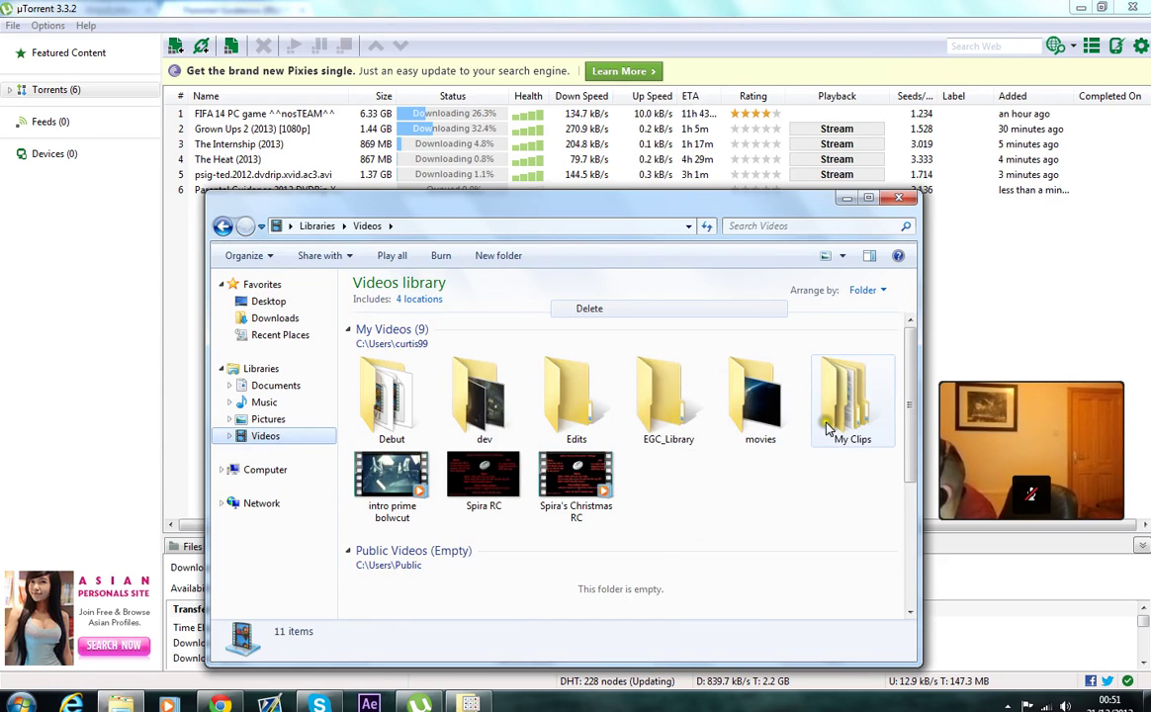
pyautogui.doubleClick(758, 401)
pyautogui.click(407, 396)
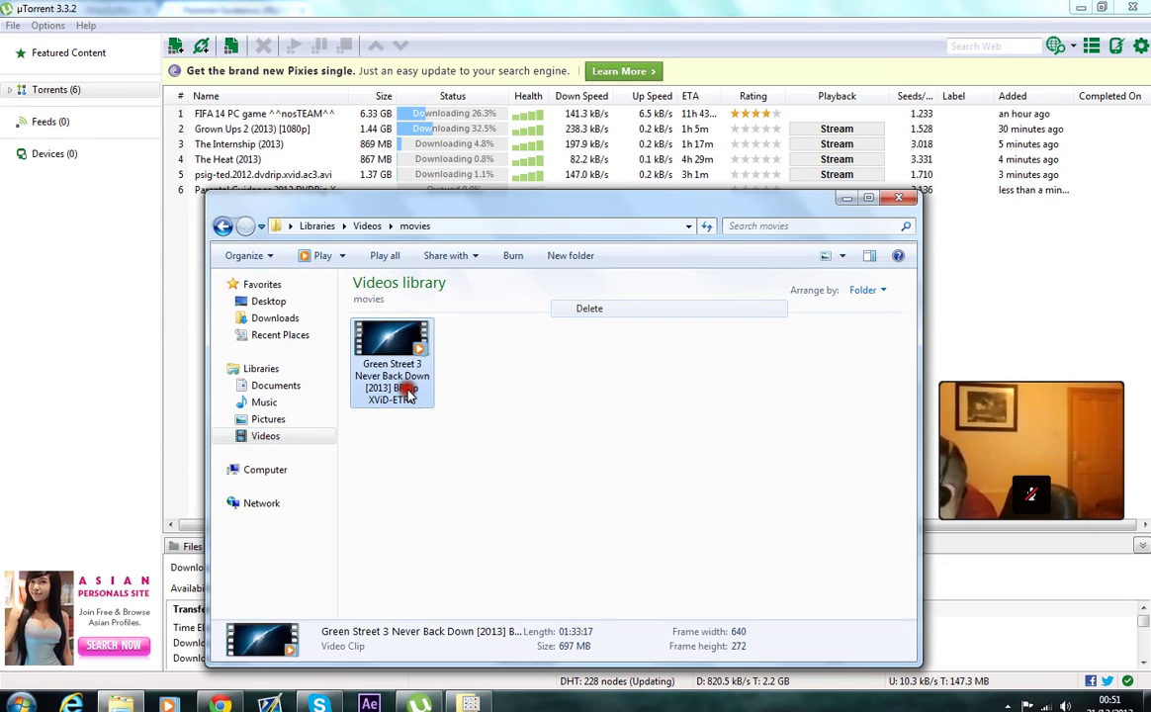
pyautogui.click(494, 411)
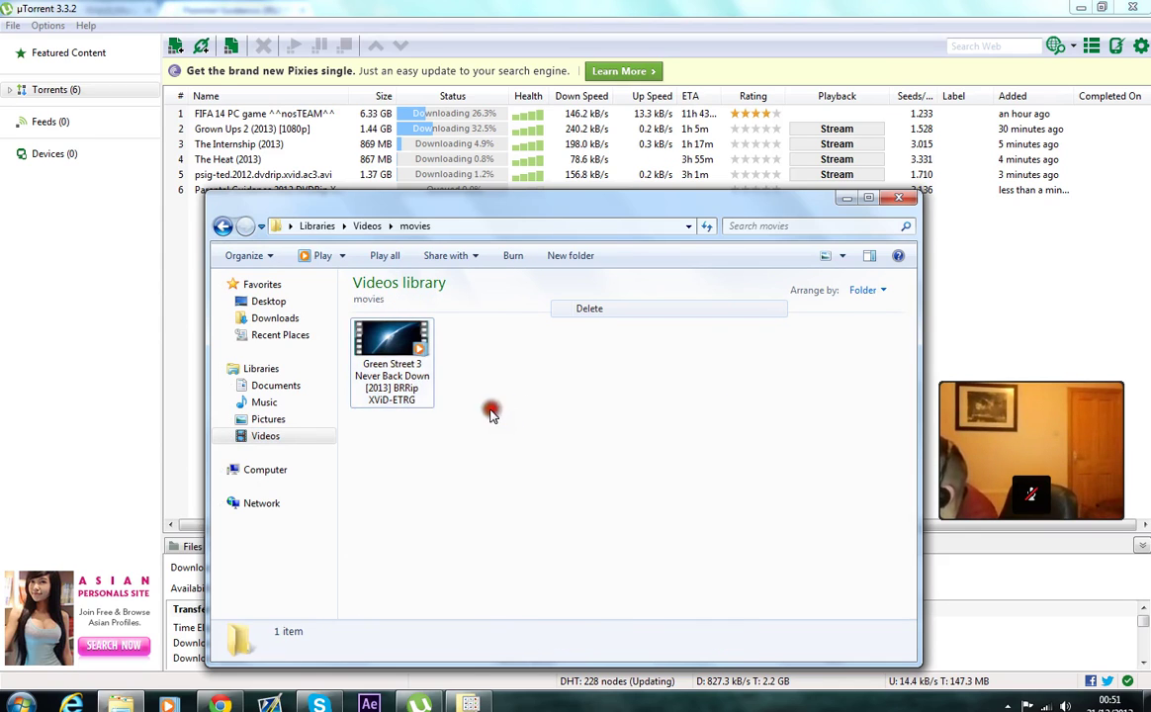
# Play Green Street 3 maximised in Media Player, seeking forward through 15, 27, 45 minutes to near the end
pyautogui.doubleClick(396, 361)
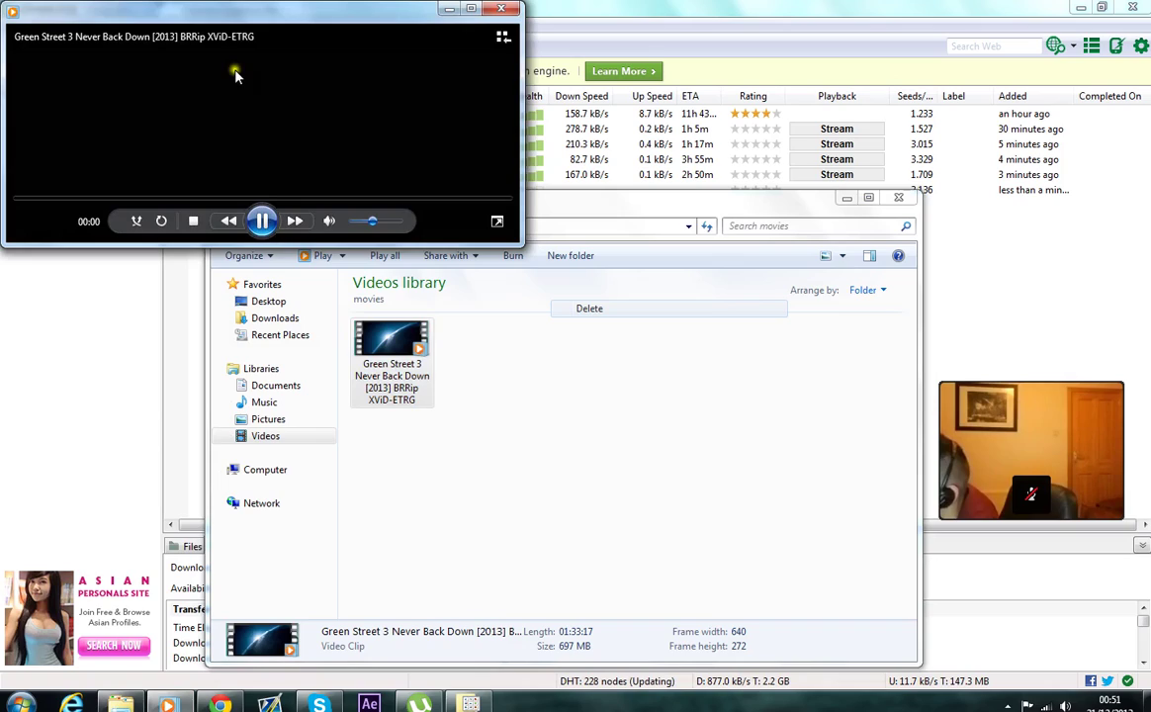
pyautogui.click(469, 14)
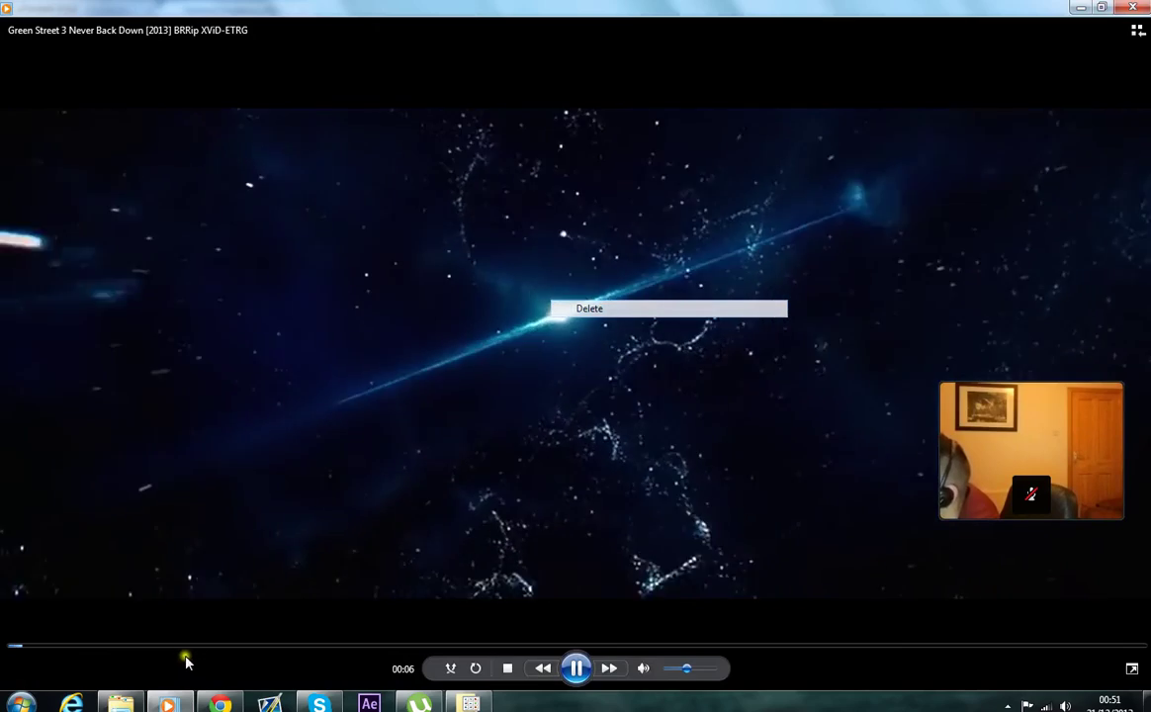
pyautogui.click(198, 651)
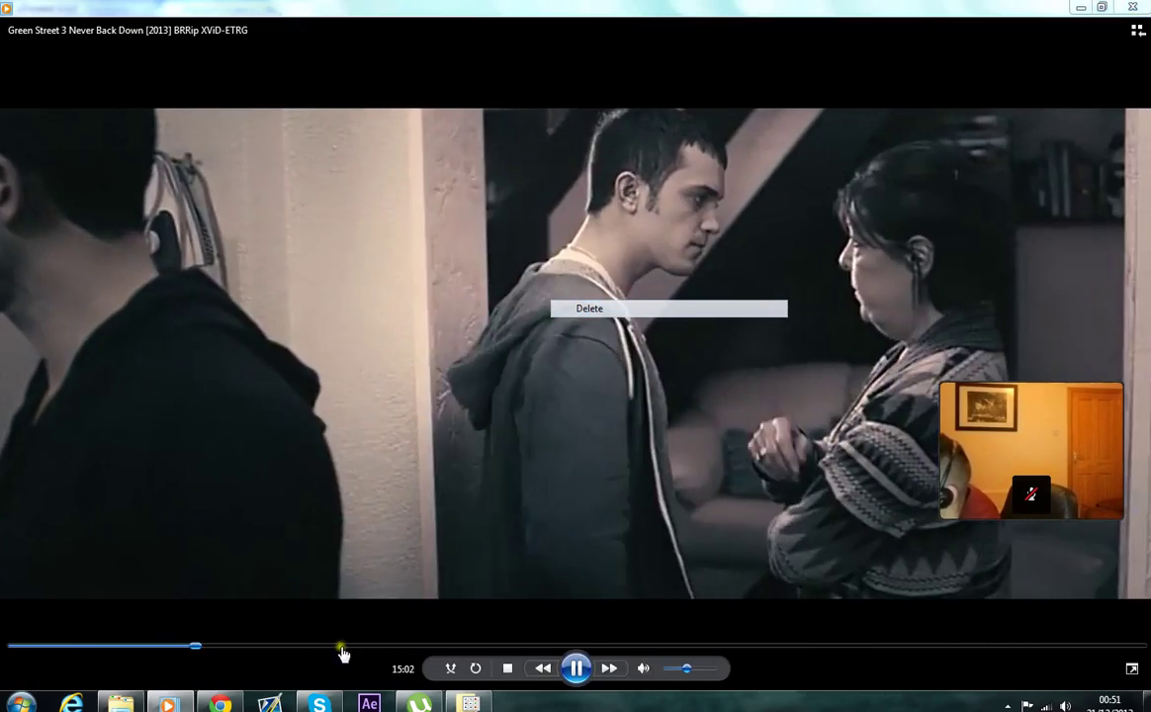
pyautogui.click(343, 648)
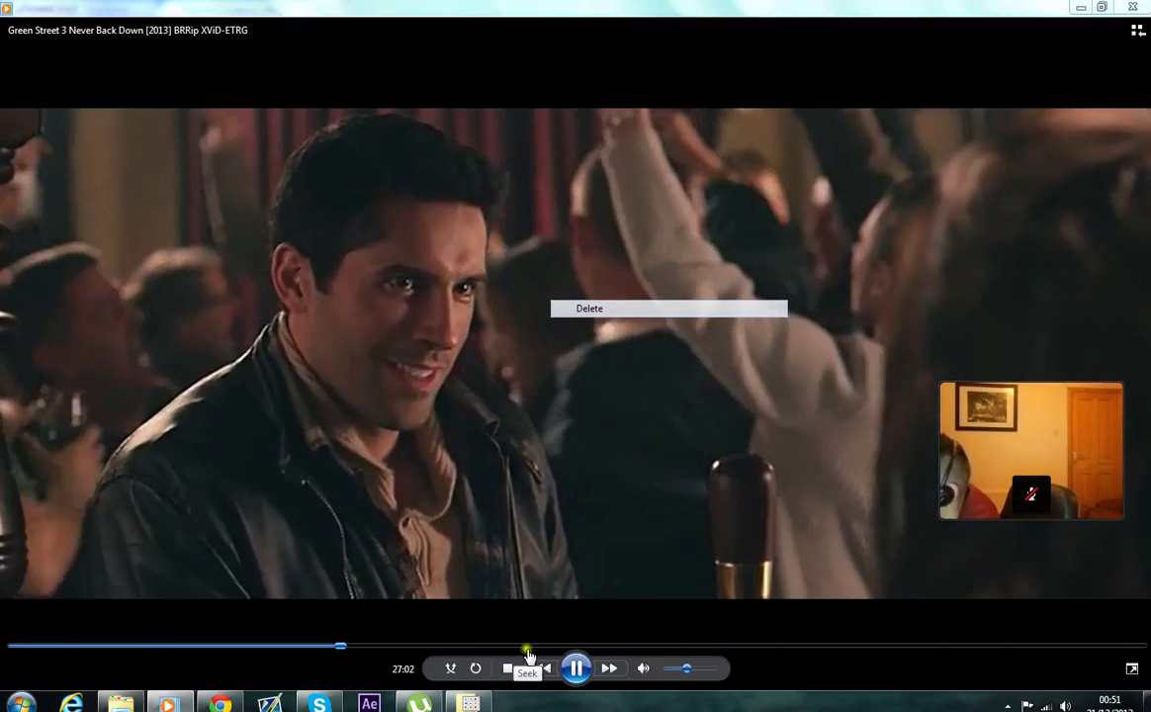
pyautogui.click(570, 648)
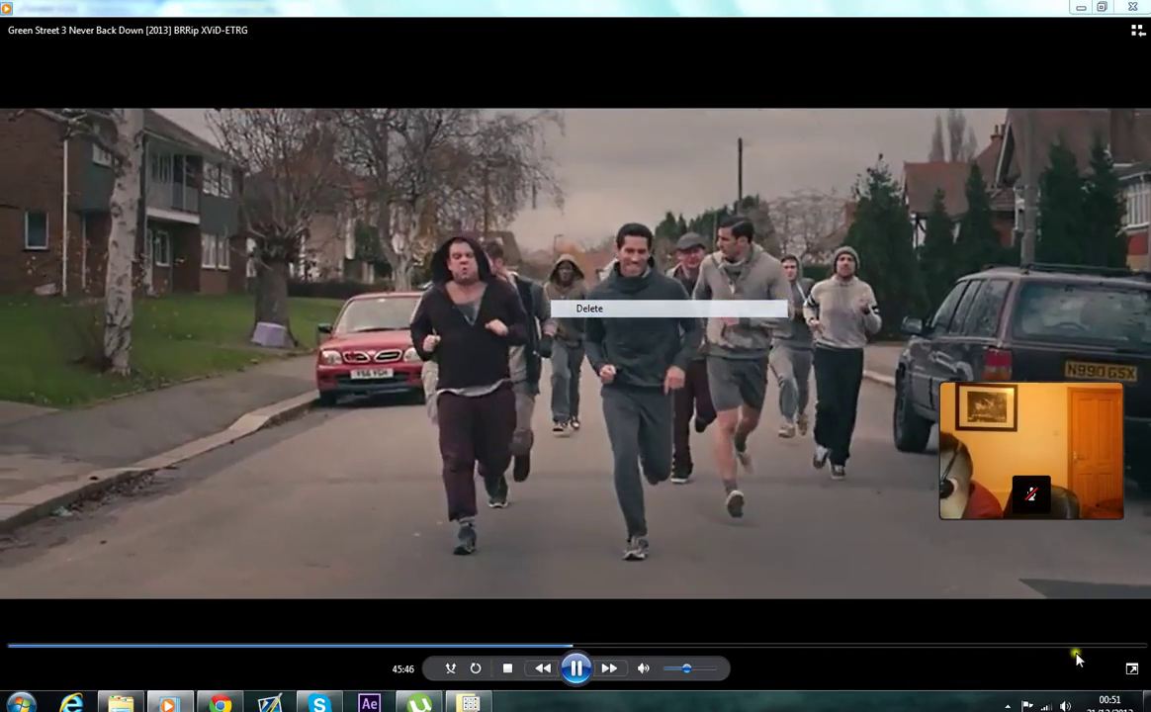
pyautogui.click(1079, 648)
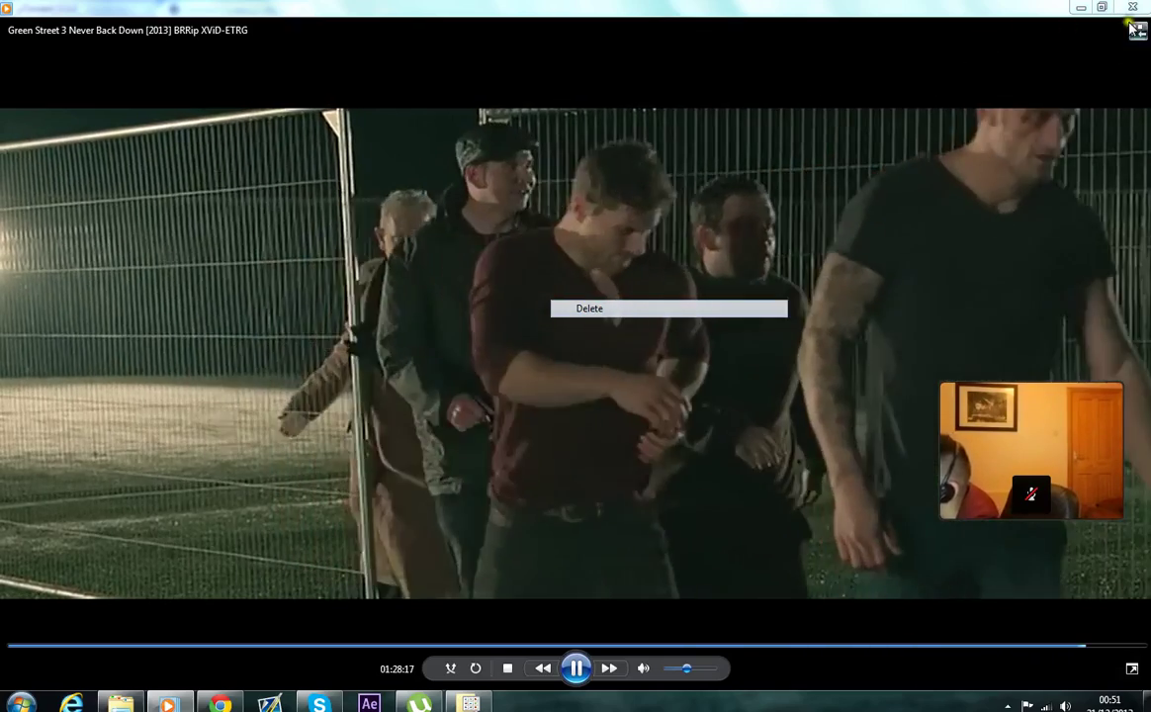
# Close Media Player and the Videos window, and bring back Chrome's Parental Guidance torrent page
pyautogui.click(1133, 7)
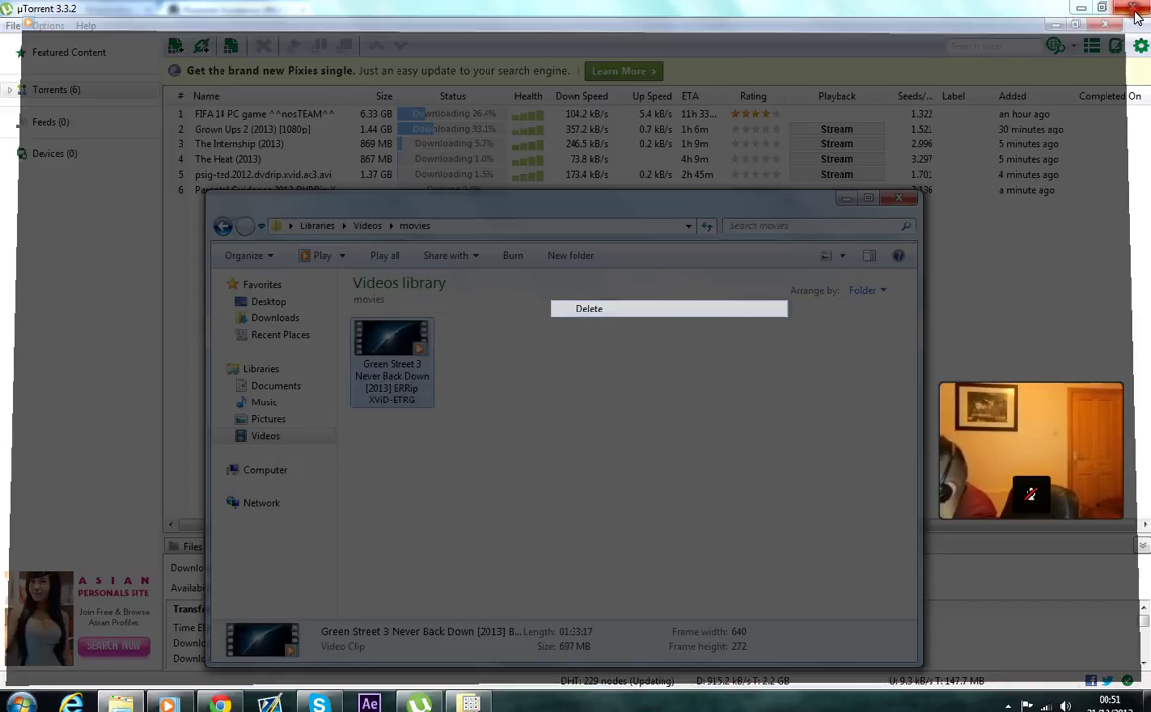
pyautogui.click(895, 201)
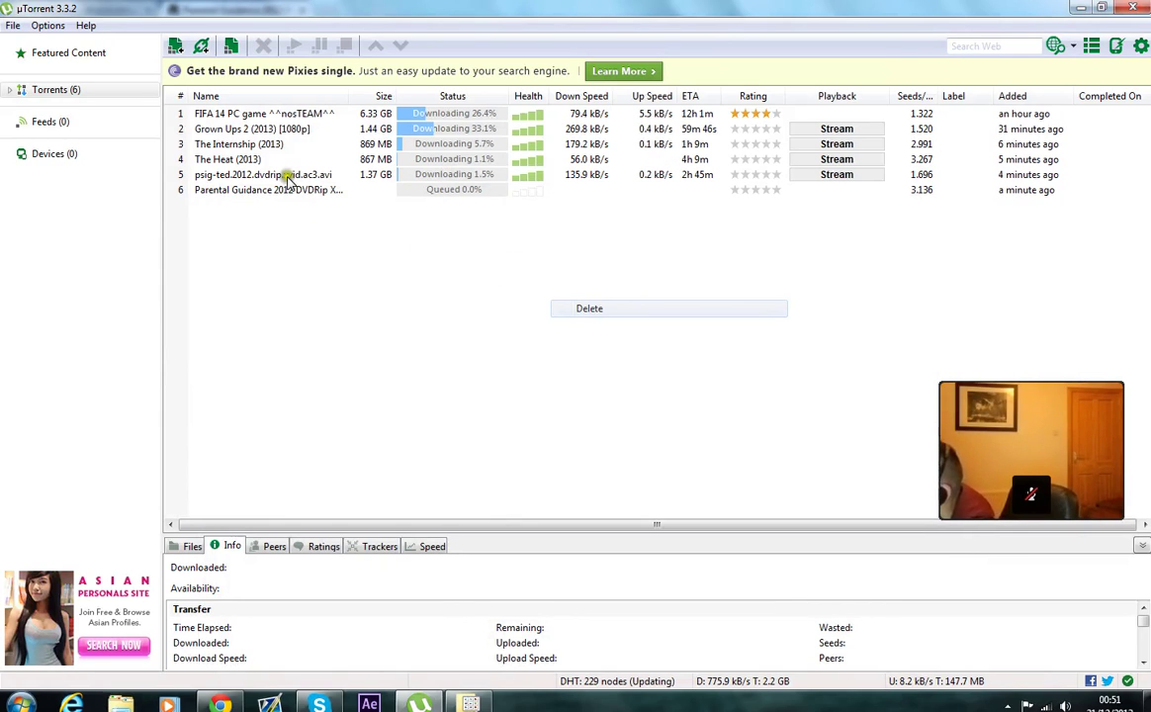
pyautogui.click(469, 704)
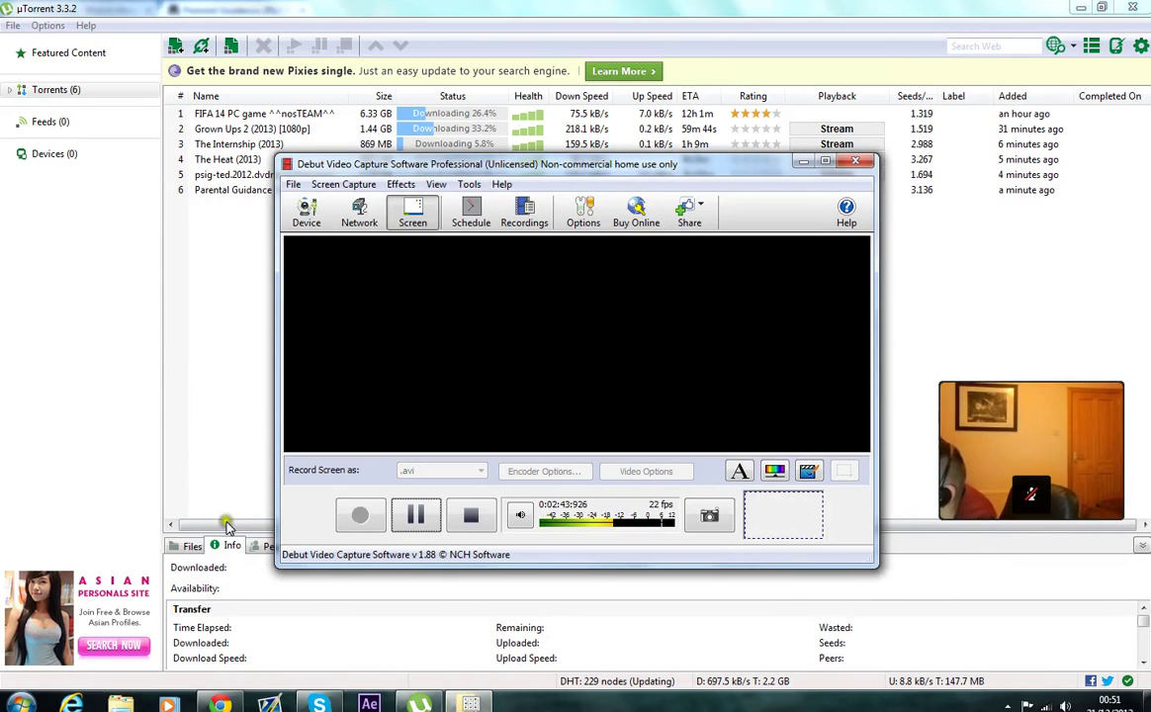
pyautogui.click(121, 452)
pyautogui.click(220, 704)
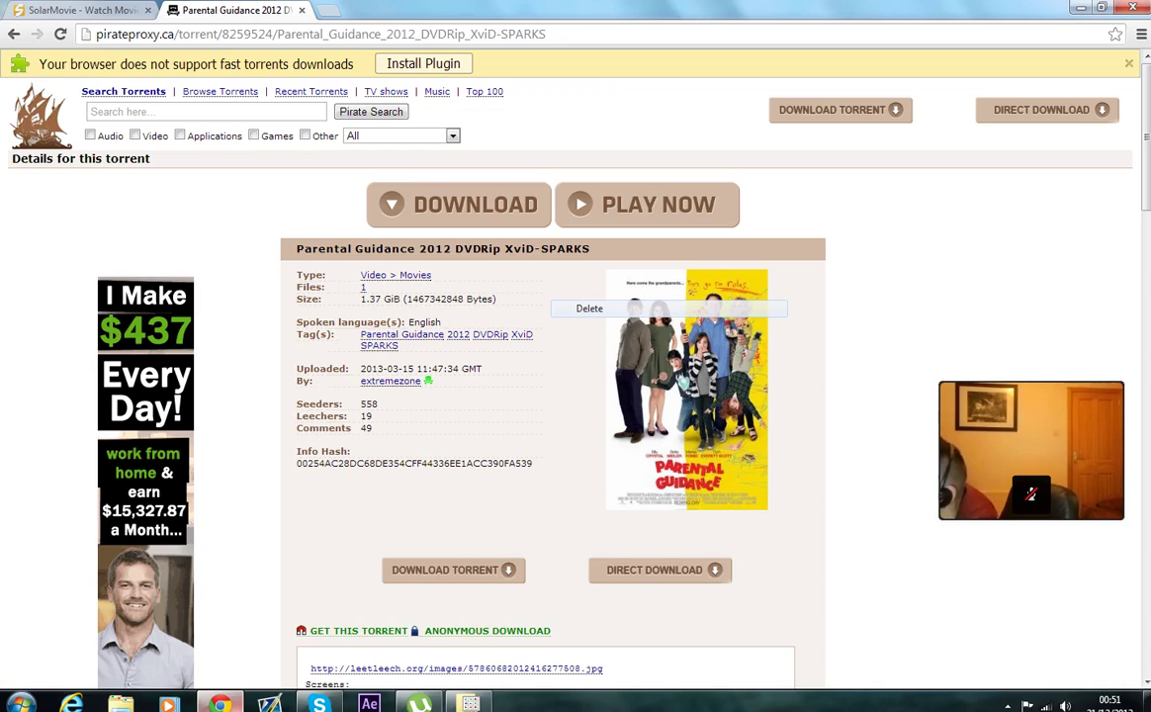
# Navigate back from the torrent details through the search results to the pirateproxy.ca home page
pyautogui.click(350, 304)
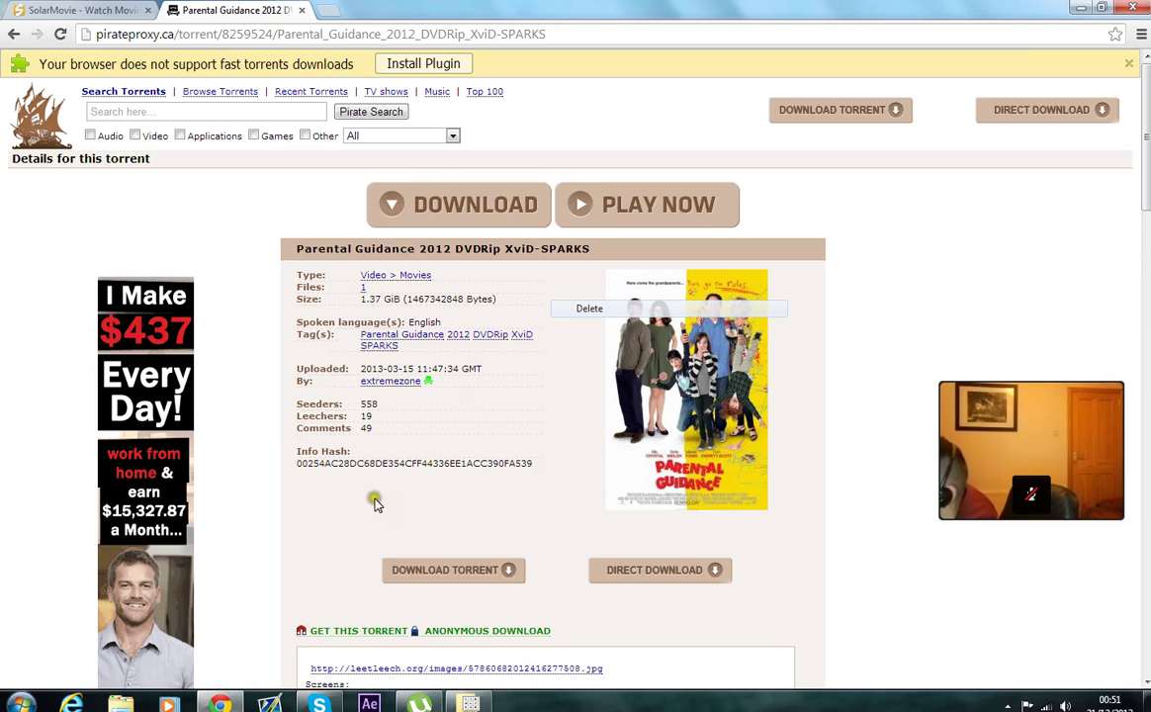
pyautogui.click(13, 35)
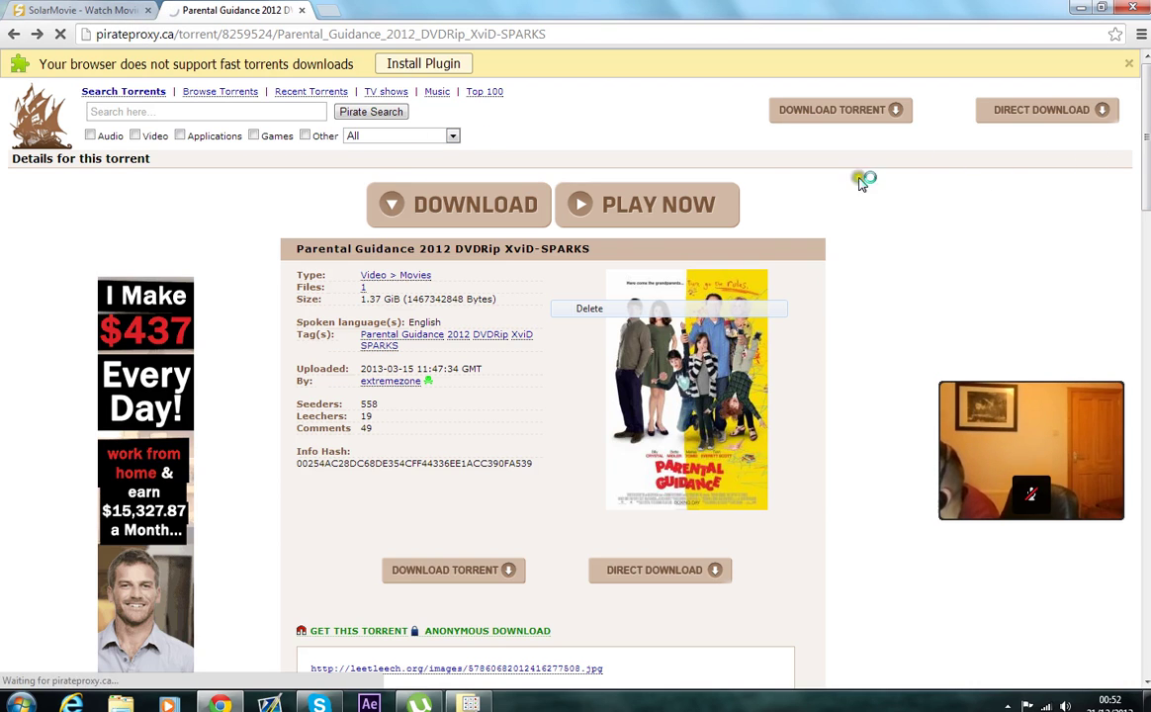
pyautogui.hotkey('alt', 'Left')
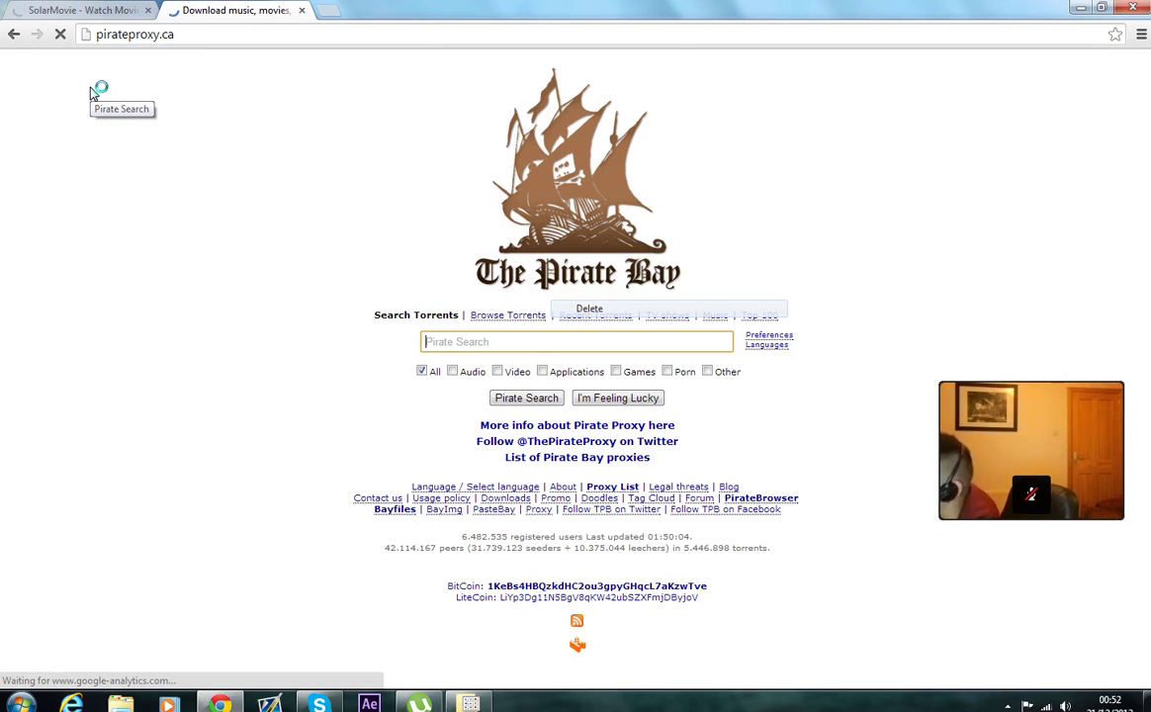
pyautogui.click(448, 705)
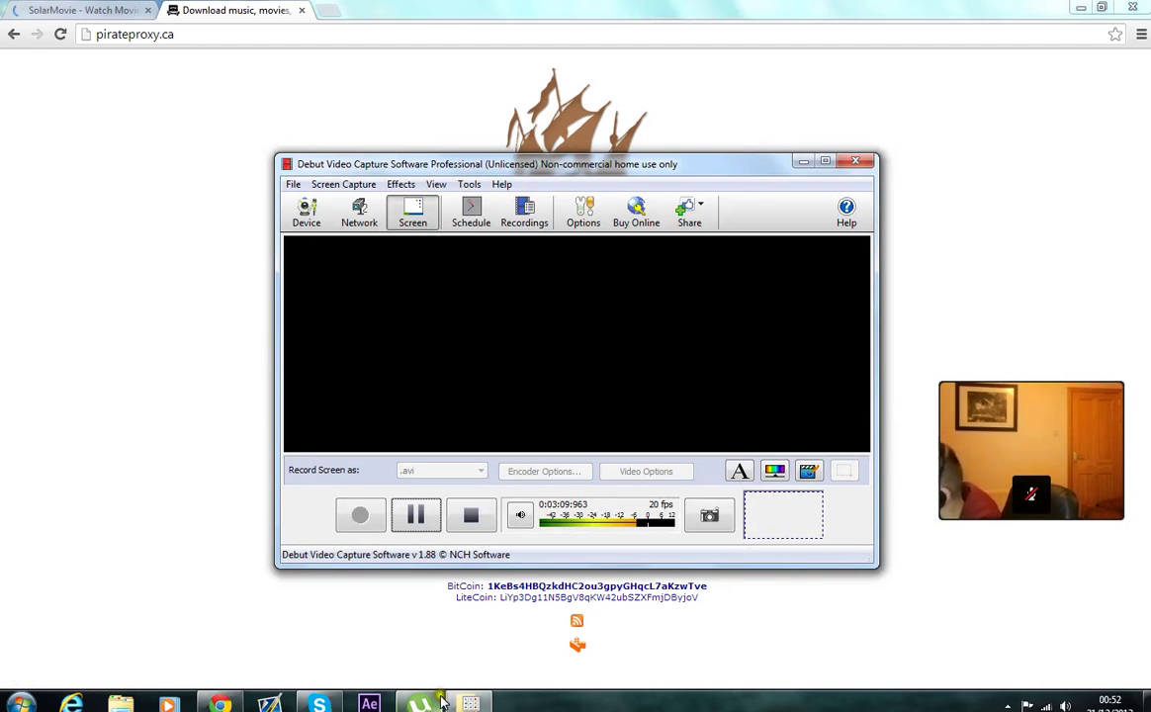